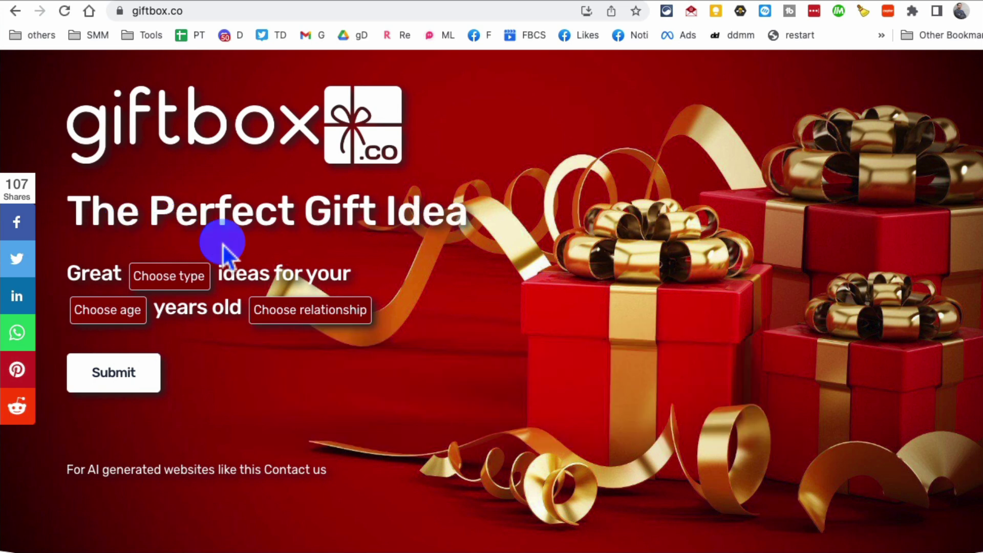
- Search giftbox.co for Books gifts for a 25-year-old Husband
left_click(178, 278)
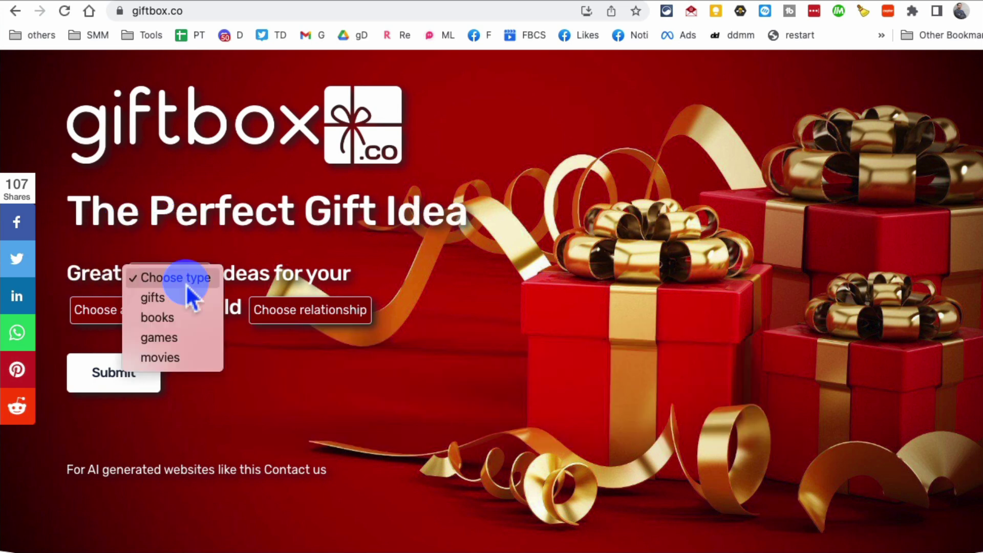
left_click(185, 316)
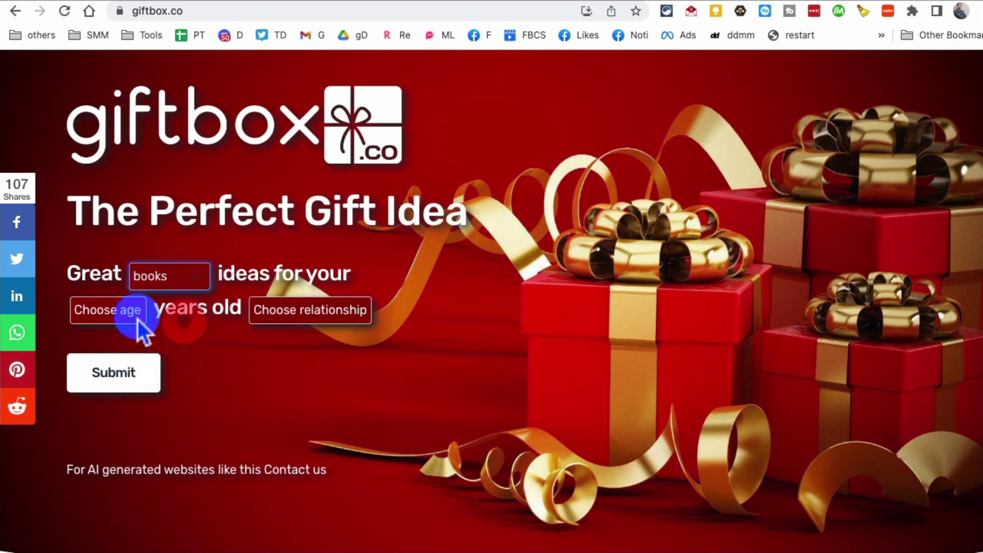
left_click(132, 318)
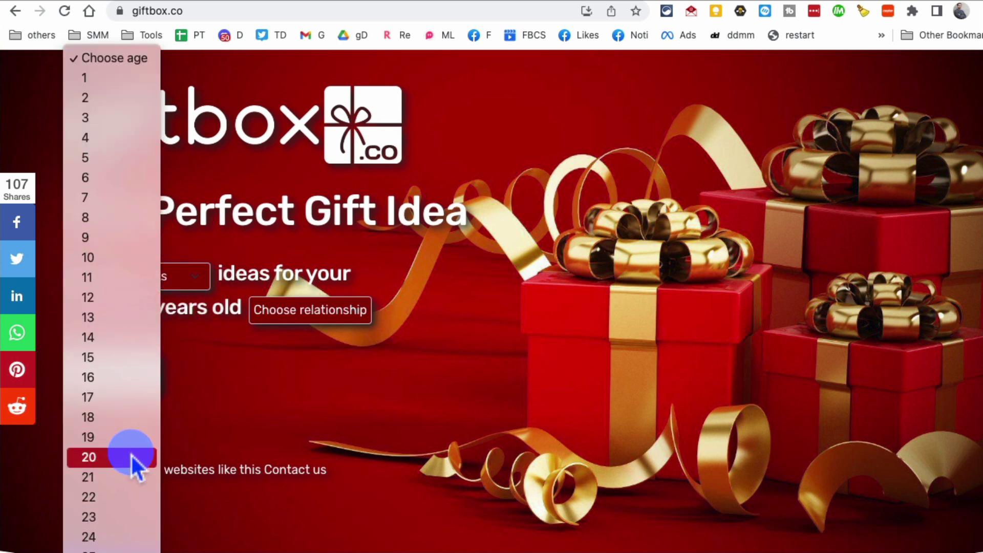
scroll(131, 461, "down", 2)
left_click(125, 491)
left_click(307, 314)
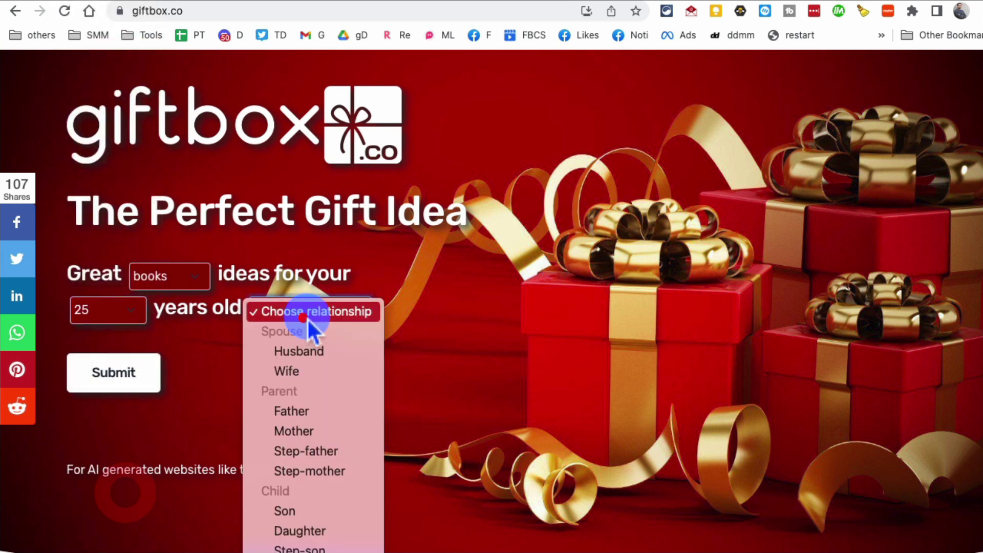
left_click(305, 352)
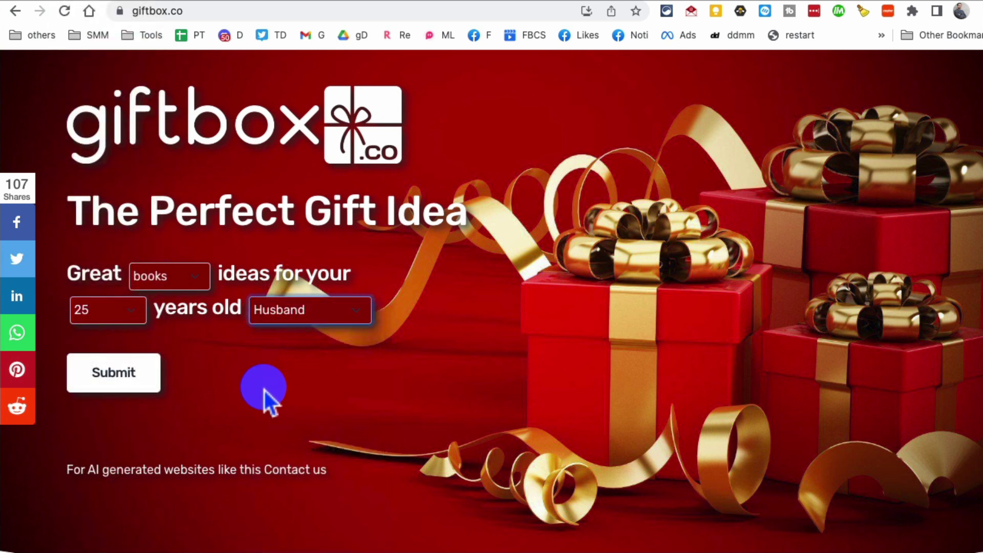
left_click(116, 381)
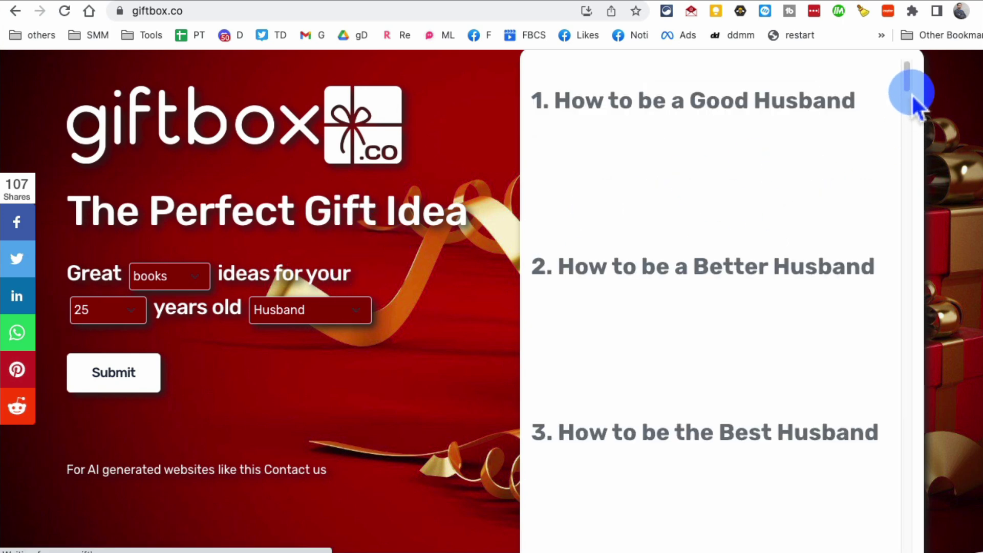
left_click_drag(910, 89, 906, 196)
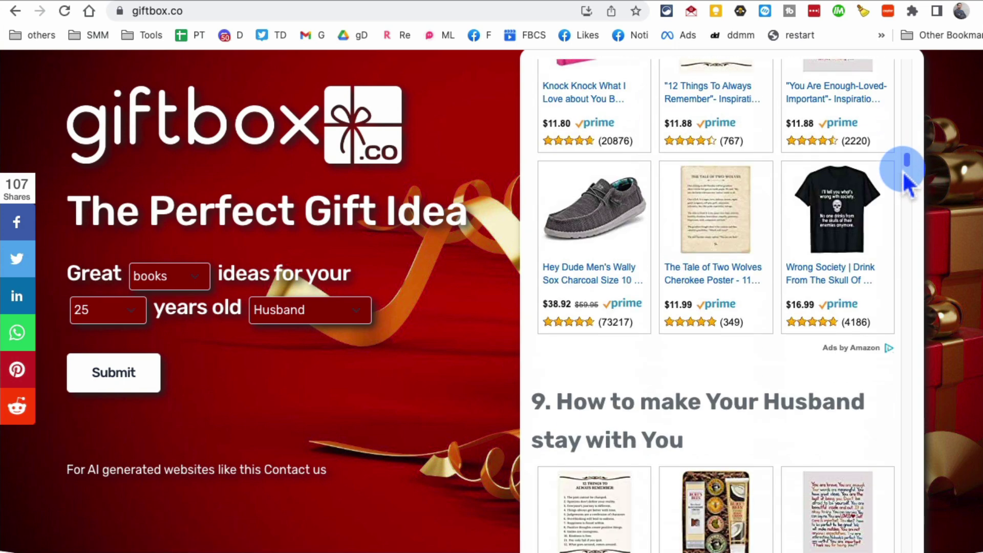
left_click_drag(906, 195, 903, 71)
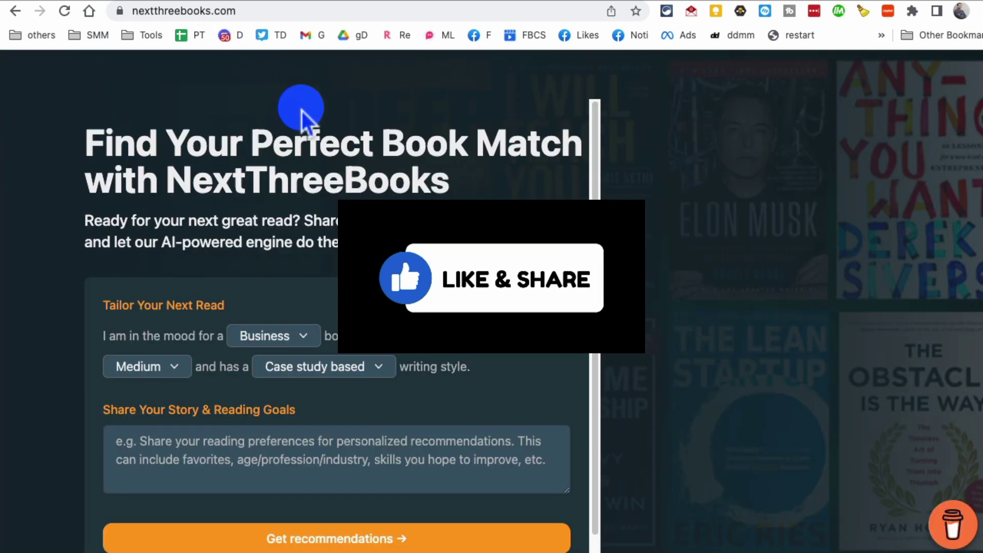
- Fill the NextThreeBooks form with Business, Marketing, Medium length and a Practical writing style
left_click(261, 10)
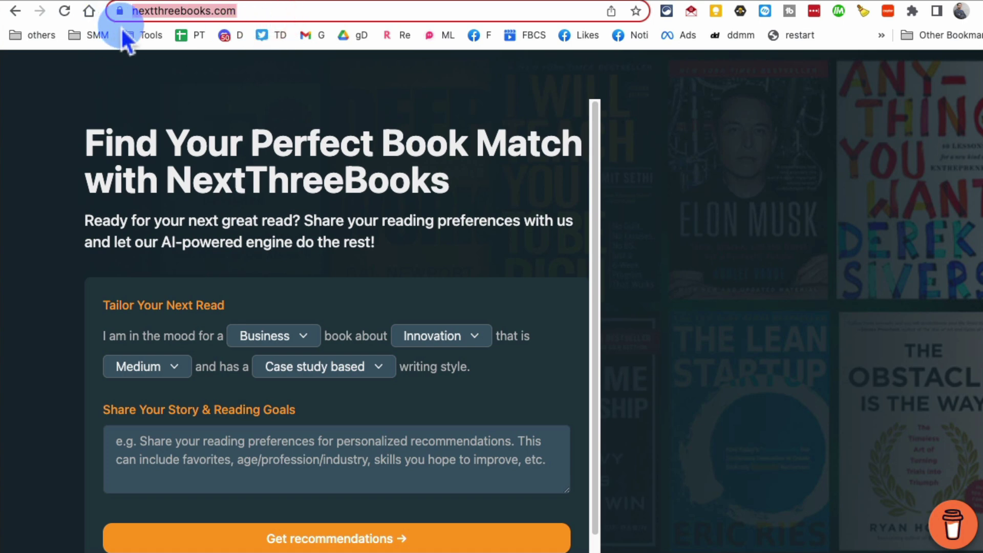
left_click_drag(163, 144, 534, 196)
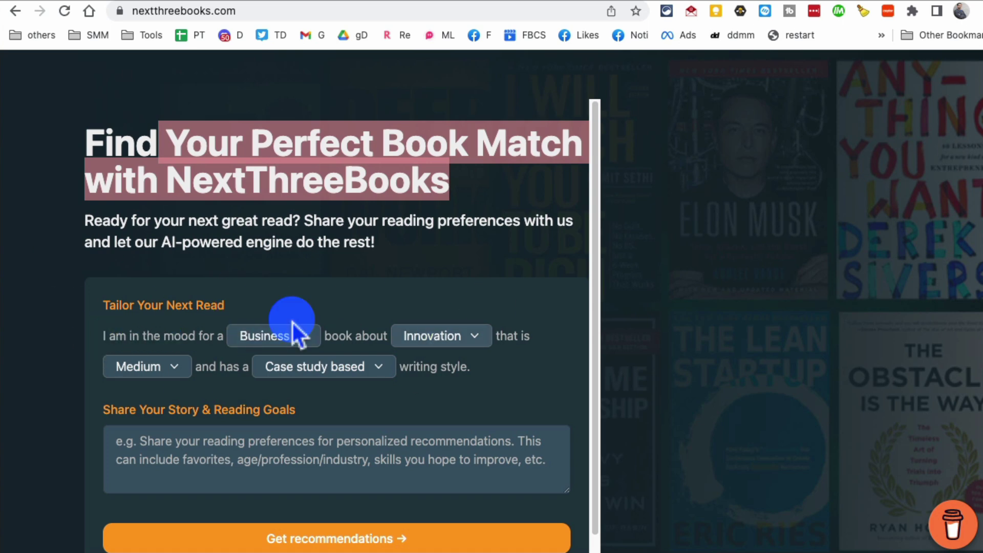
left_click(300, 338)
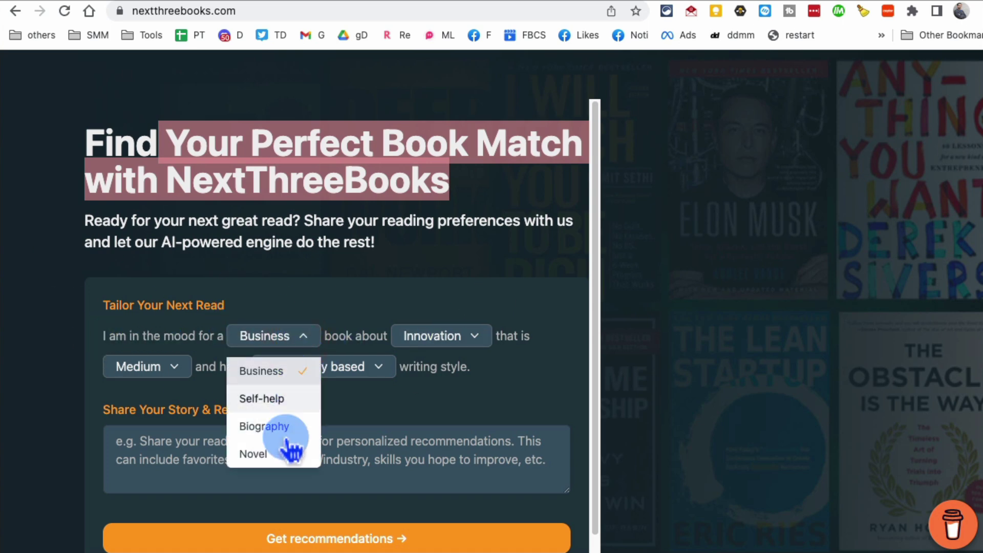
left_click(275, 368)
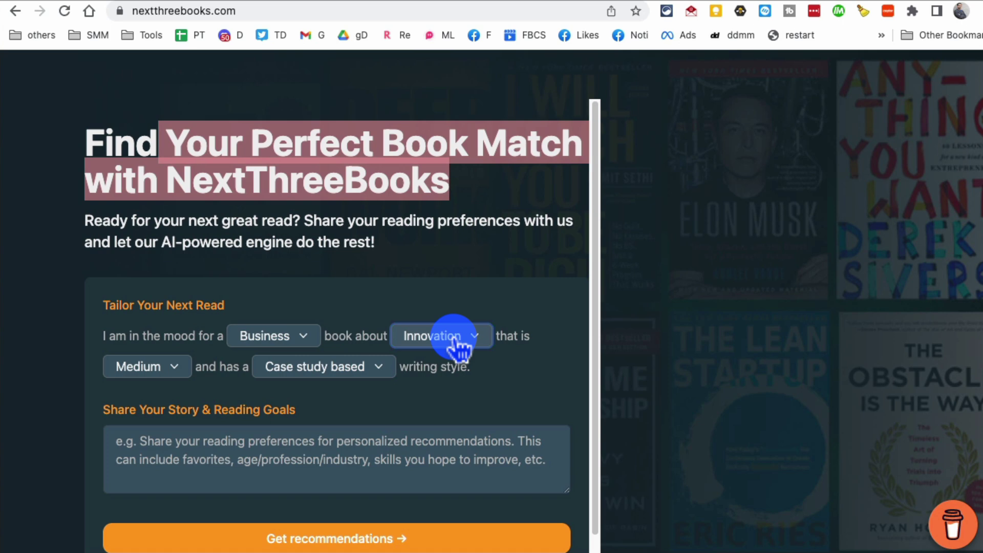
left_click(439, 372)
left_click(192, 367)
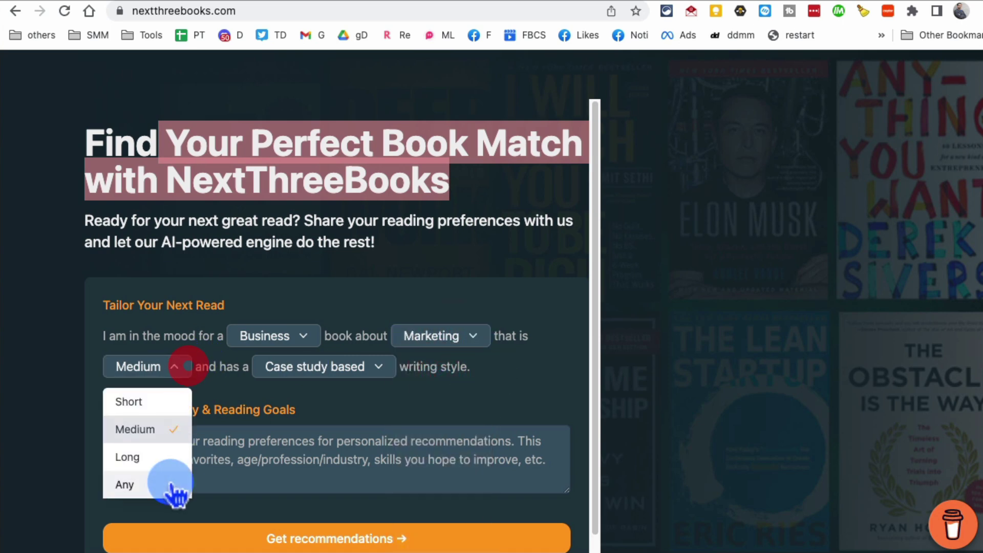
left_click(156, 432)
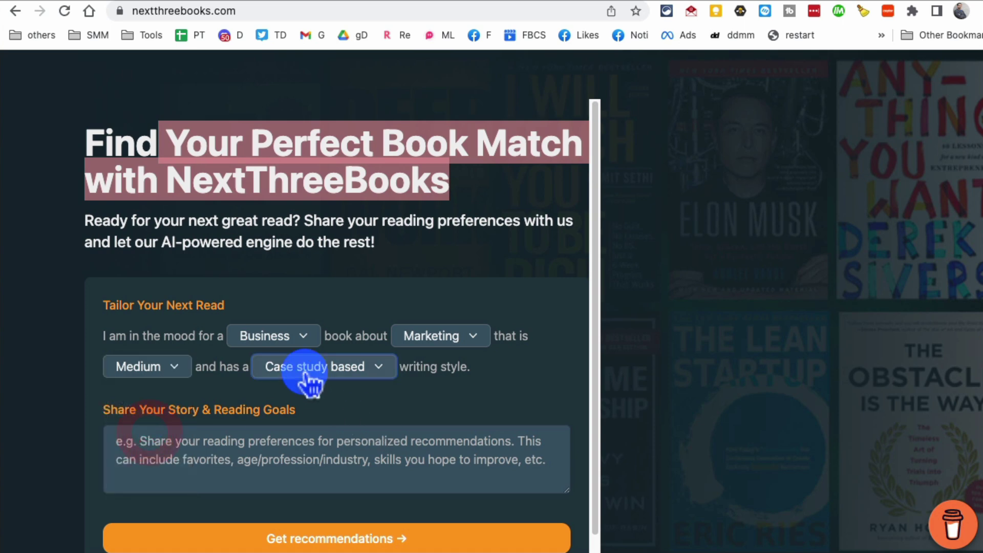
left_click(311, 382)
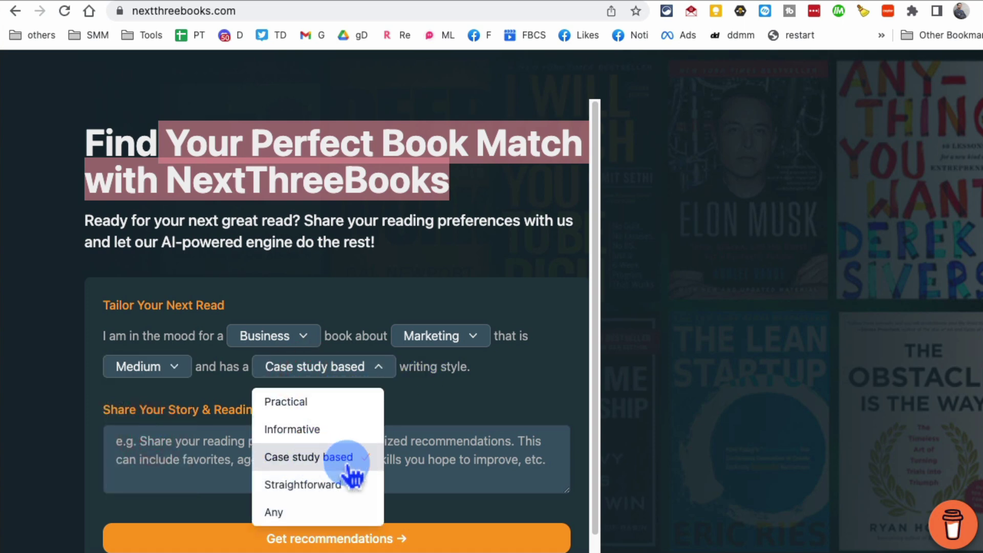
left_click(324, 405)
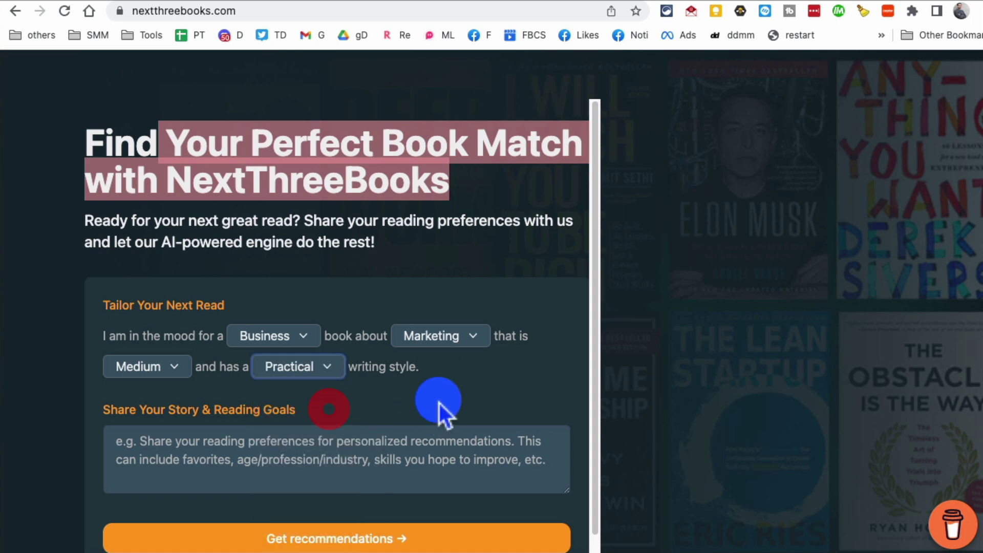
scroll(439, 406, "down", 1)
left_click(422, 430)
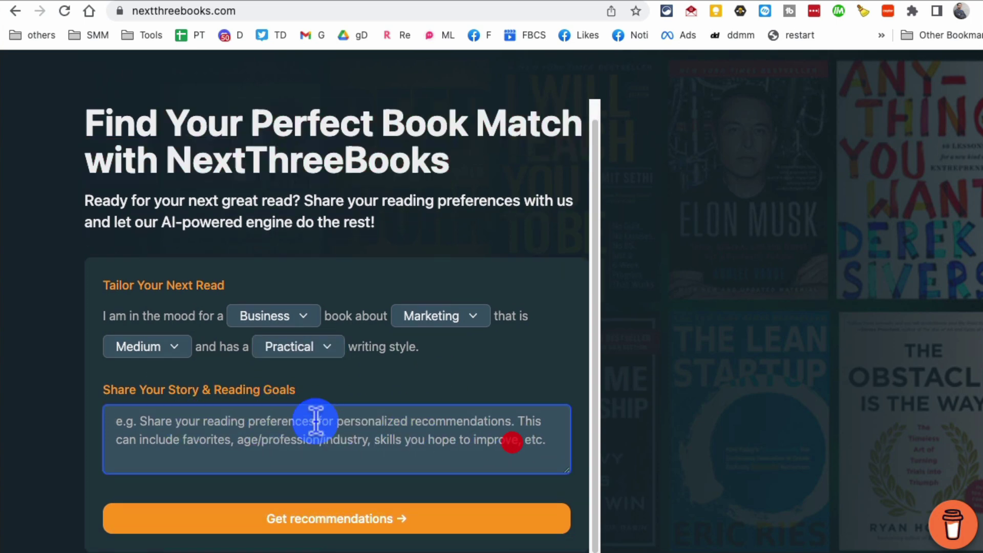
- Submit the Business–Marketing request to get three book recommendations
left_click(330, 512)
scroll(511, 309, "down", 4)
scroll(511, 309, "down", 3)
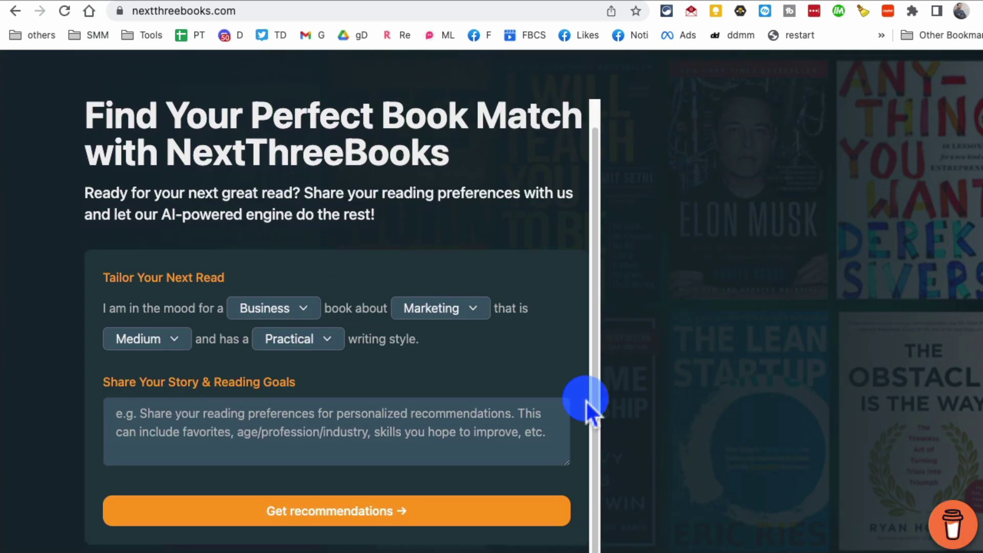
scroll(585, 399, "down", 2)
scroll(577, 401, "down", 4)
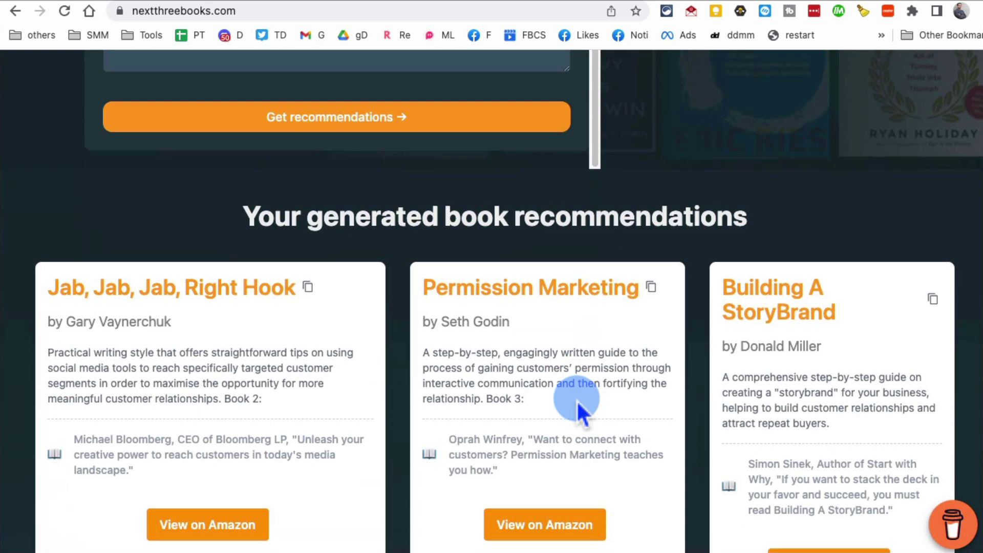
scroll(906, 369, "down", 1)
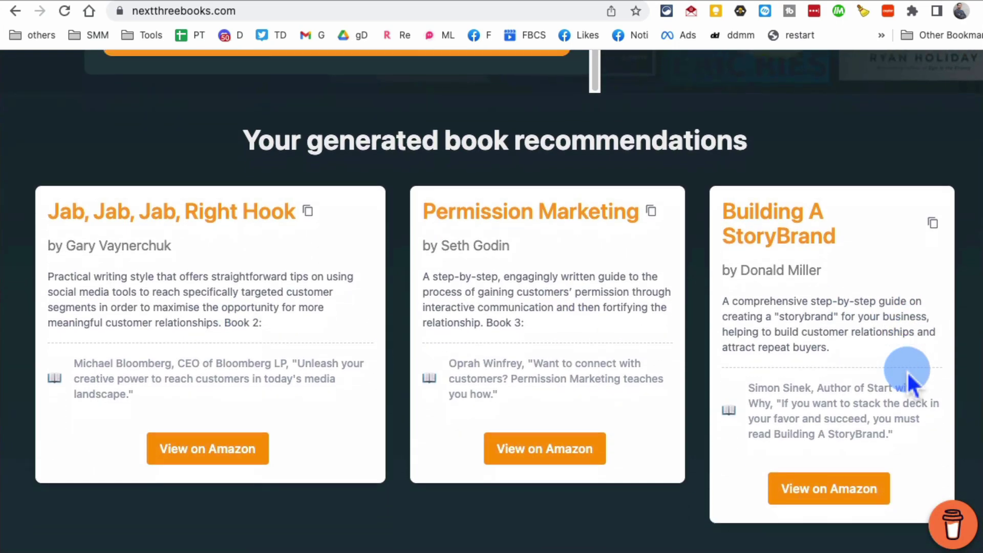
scroll(504, 307, "up", 6)
scroll(568, 387, "down", 1)
scroll(568, 388, "down", 4)
scroll(588, 391, "down", 4)
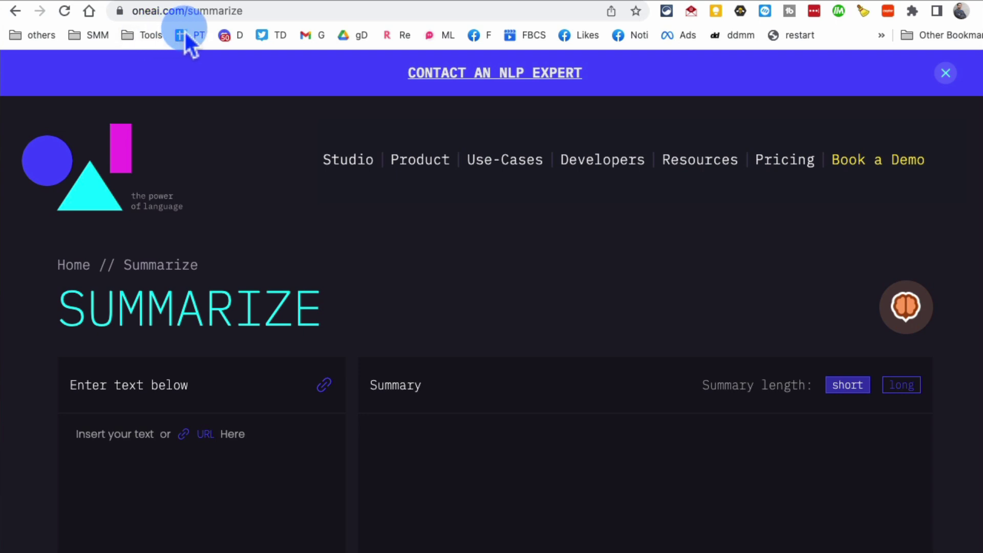
scroll(432, 325, "down", 3)
scroll(324, 354, "down", 4)
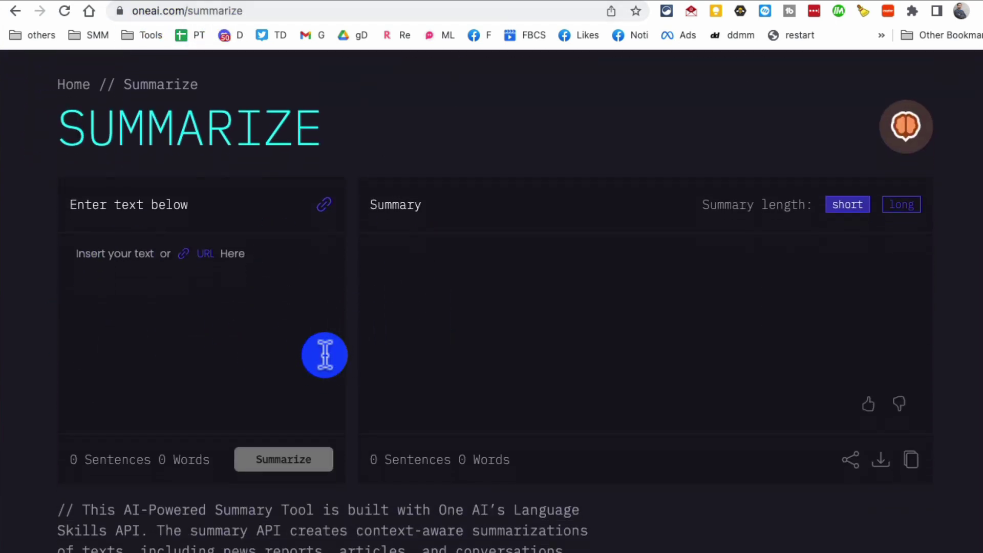
scroll(325, 354, "up", 2)
scroll(325, 353, "up", 1)
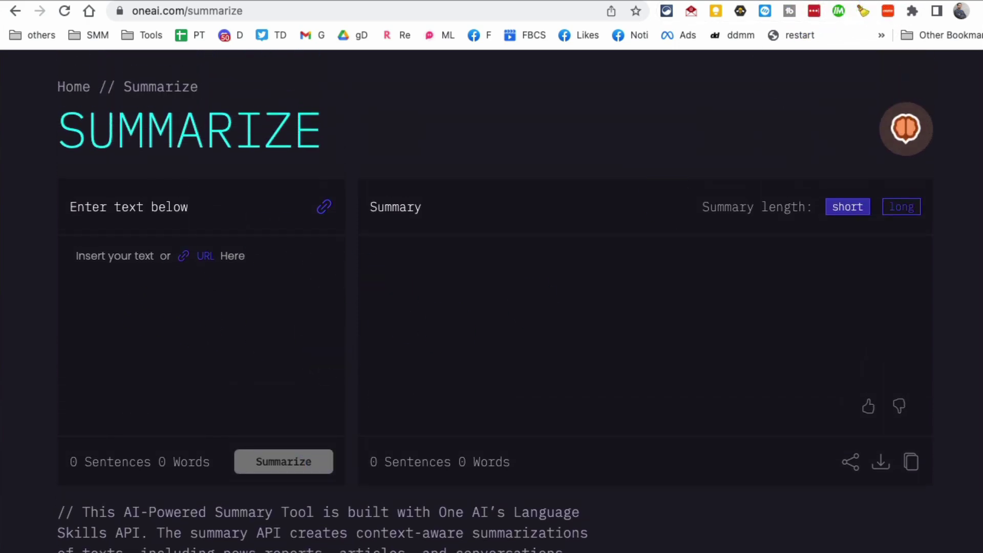
- Open socialmediatoday.com in a new tab and open the Twitter free blue checkmarks story
key("ctrl+t")
type("oci")
key("BackSpace")
key("BackSpace")
key("BackSpace")
type("socialmed")
key("Return")
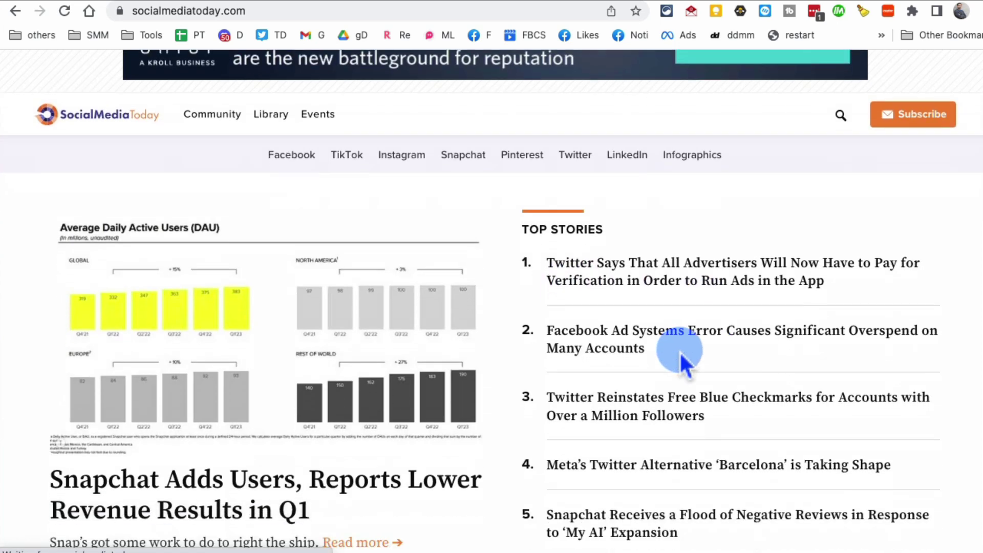
left_click(654, 410)
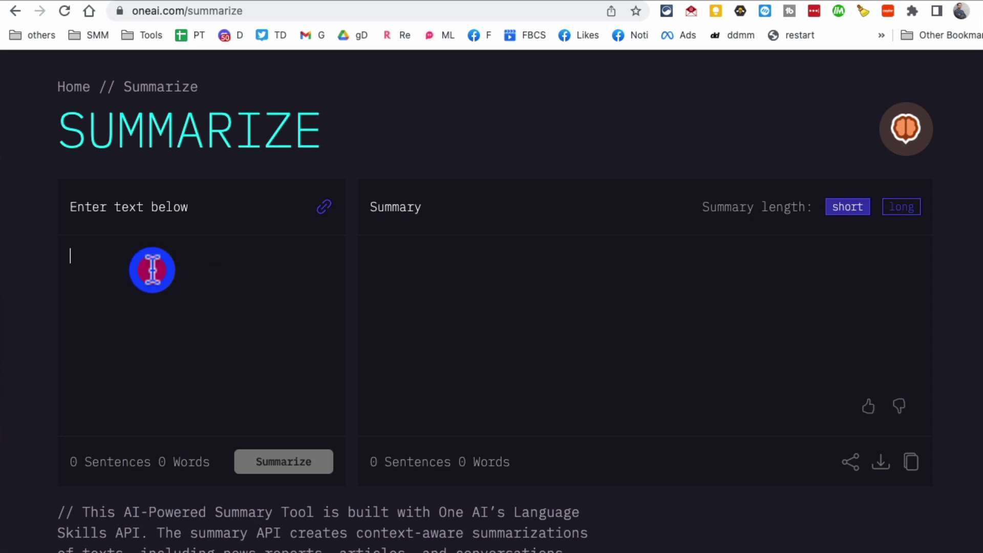
- Summarize the pasted article link at short length, then go to Picsart's AI Image Generator
type("https://www.socialmediatoday.com/news/twitter-reinstates-free-blue-checkmarks-for-accounts-with-over-a-million-fo/648372/")
left_click(298, 463)
scroll(561, 465, "down", 2)
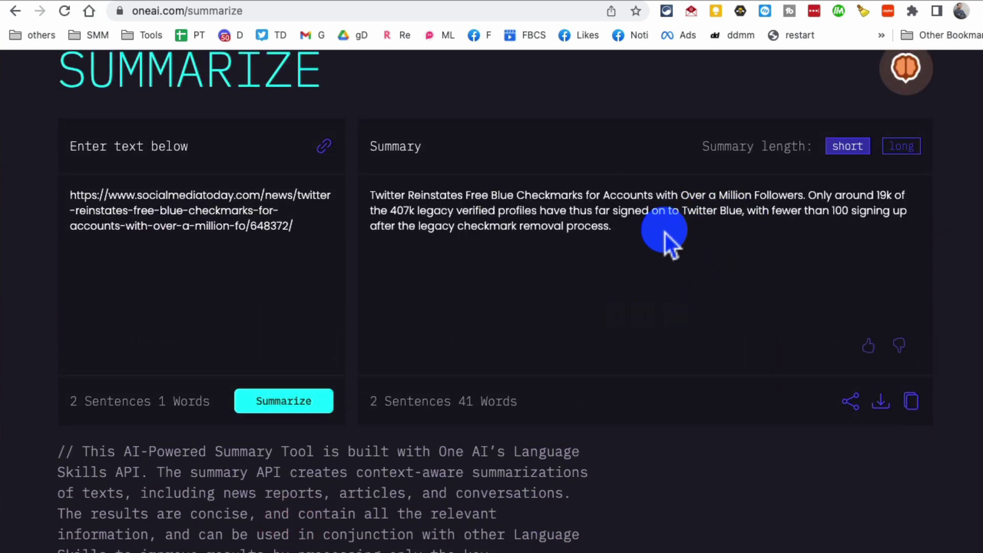
left_click_drag(664, 233, 371, 198)
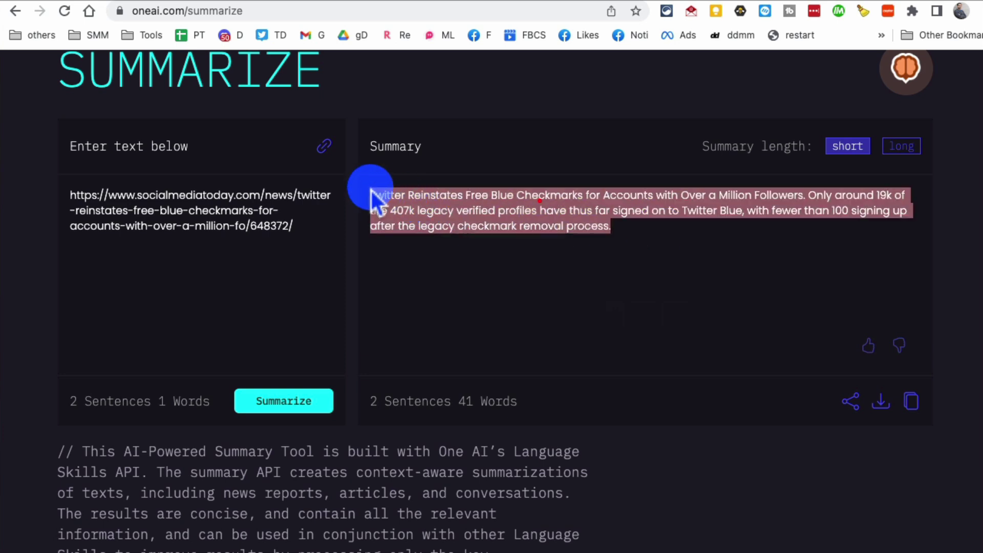
left_click(829, 153)
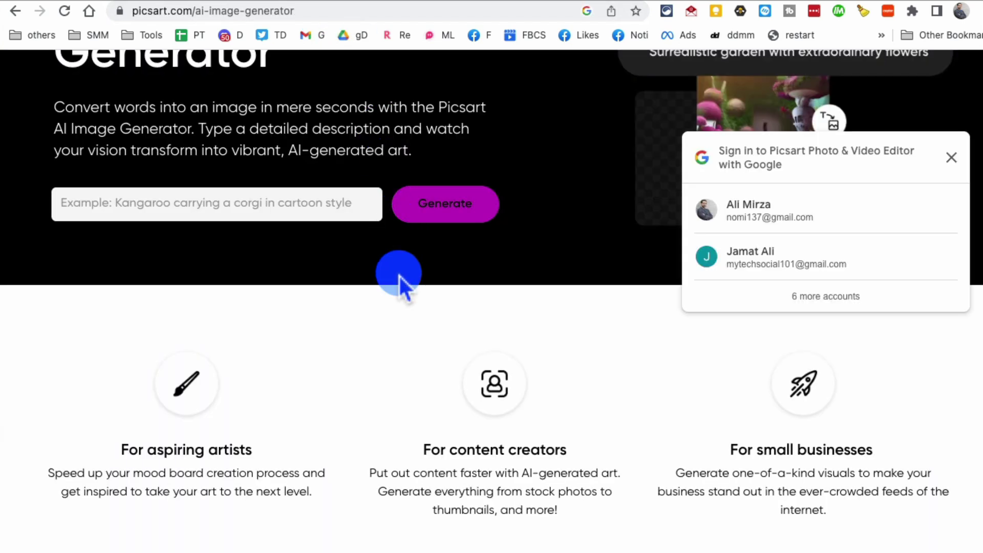
scroll(399, 274, "up", 5)
left_click(949, 159)
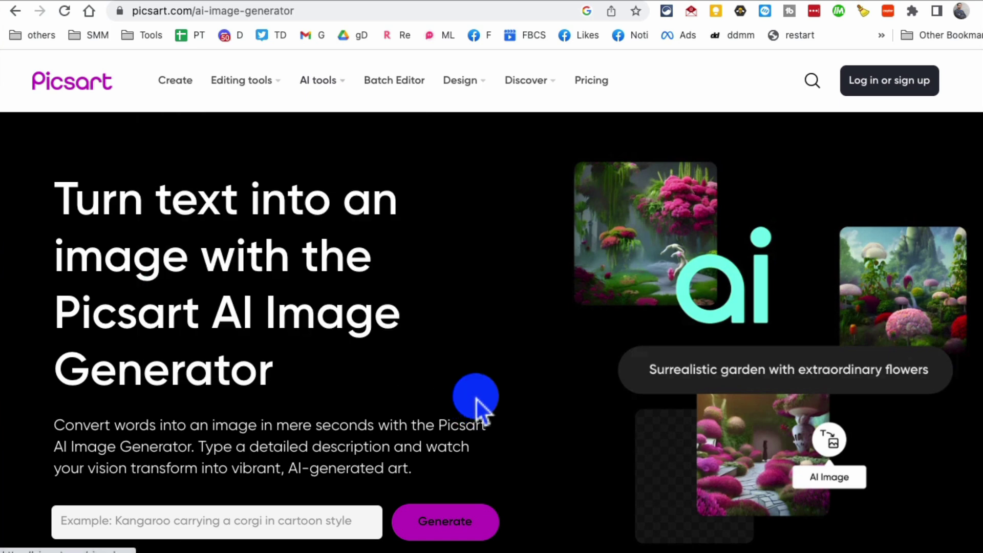
scroll(477, 400, "down", 3)
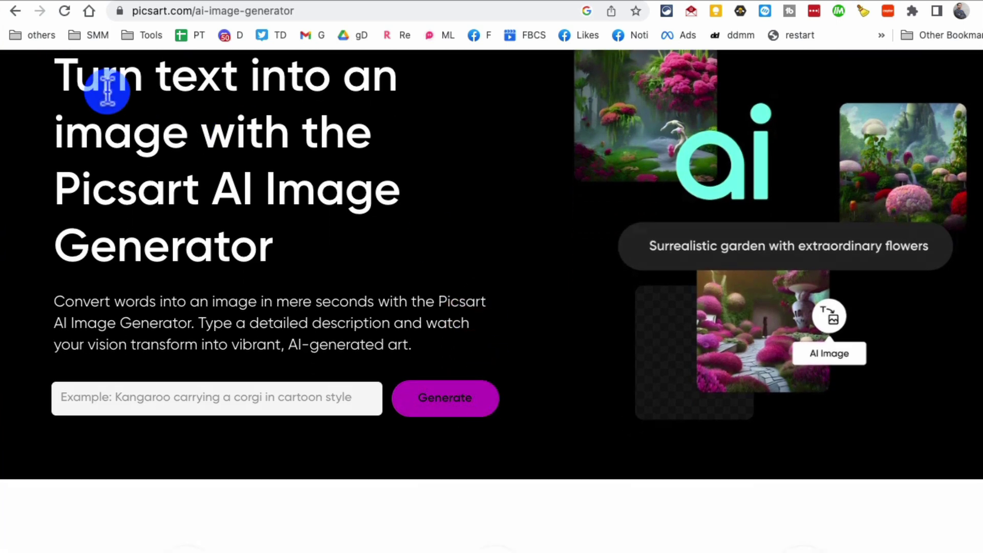
mouse_move(102, 81)
left_mouse_down()
mouse_move(353, 161)
mouse_move(280, 249)
left_mouse_up()
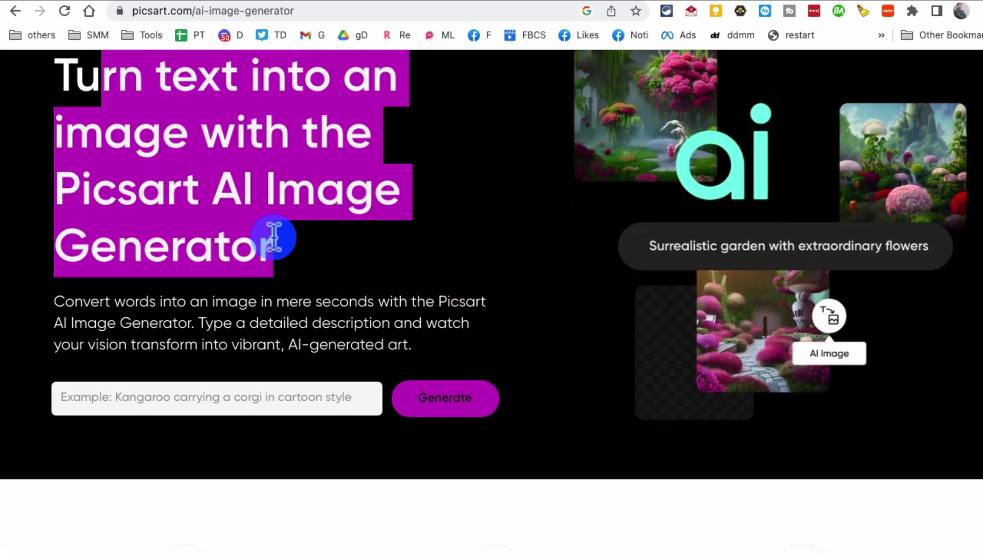
- Generate from the prompt 'white cat with pink glasses'
left_click(202, 394)
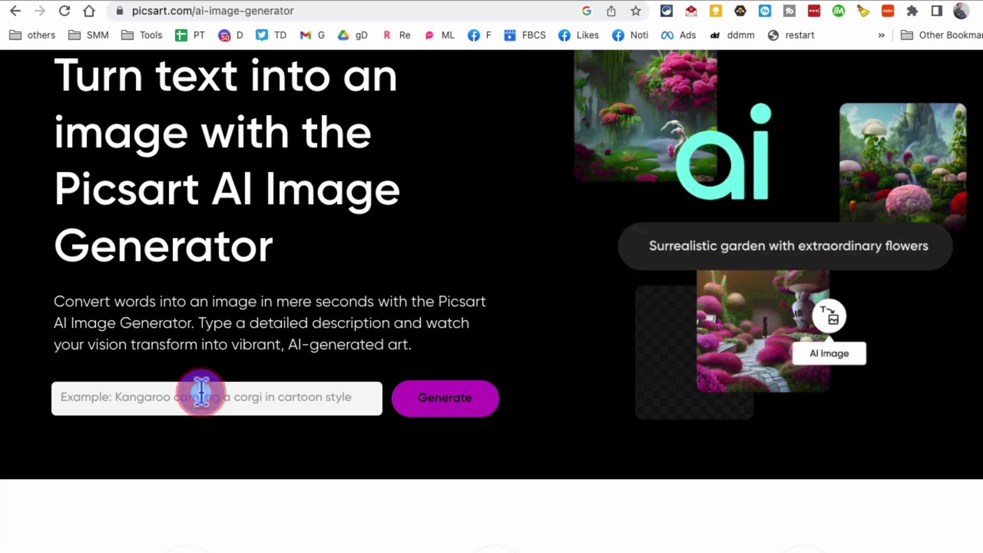
type("white cat with pink glasses")
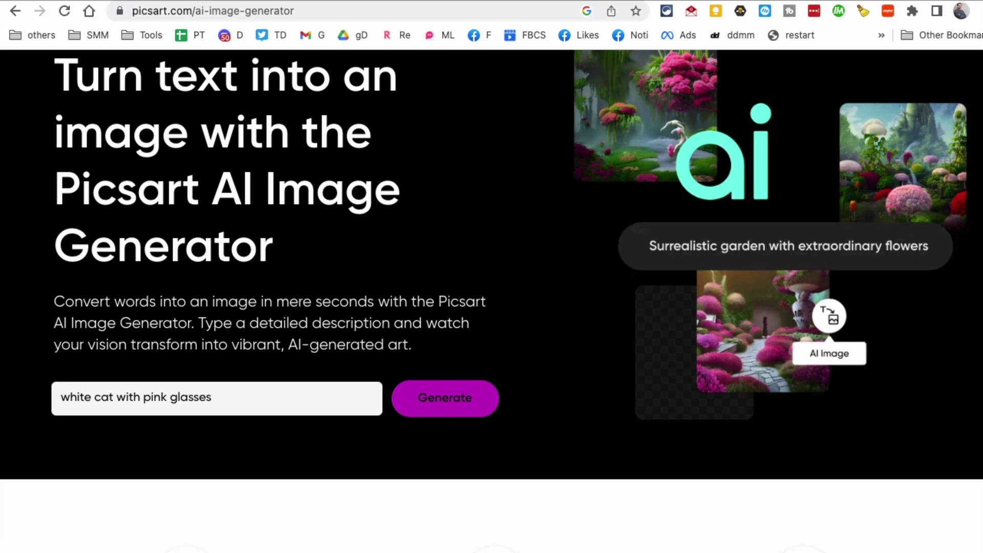
key("ctrl+a")
left_click(448, 411)
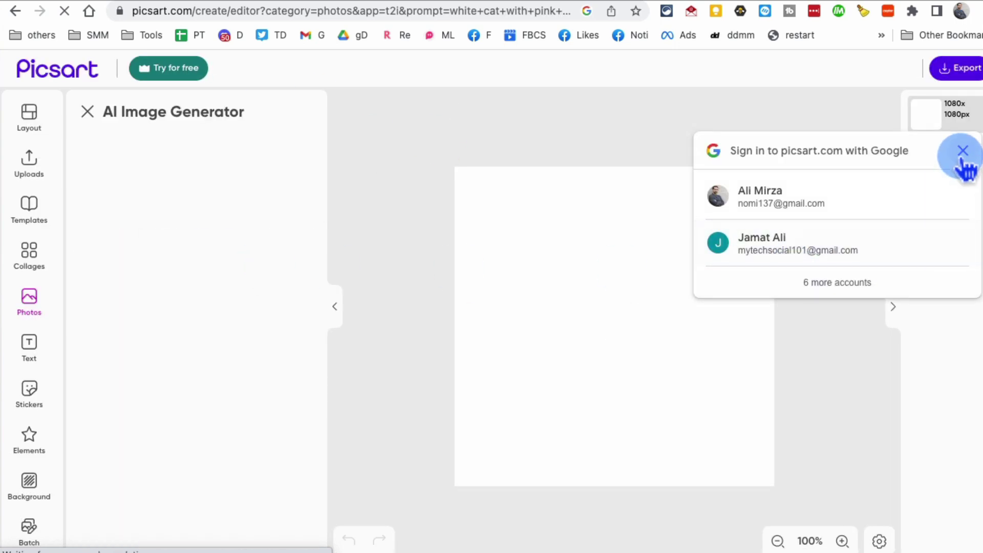
- Dismiss the sign-in prompt and generate the white cat images
left_click(962, 150)
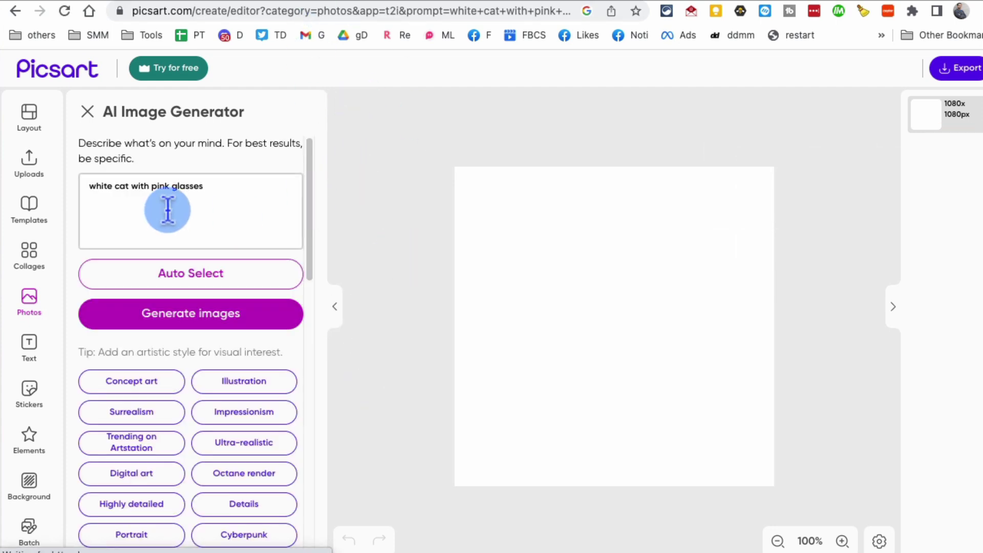
left_click(168, 210)
left_click(191, 315)
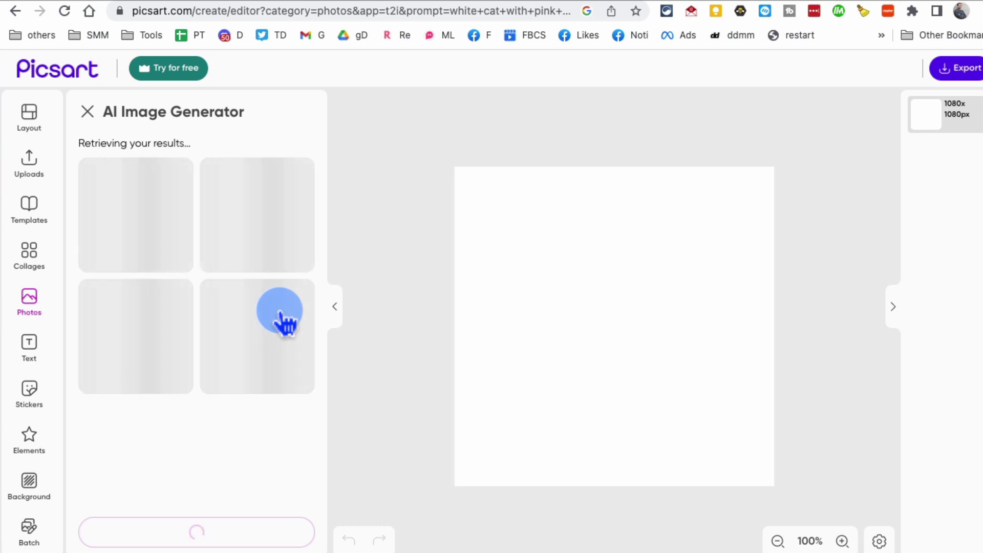
- Place the first generated cat on the canvas and enlarge it to cover the canvas
left_click(154, 208)
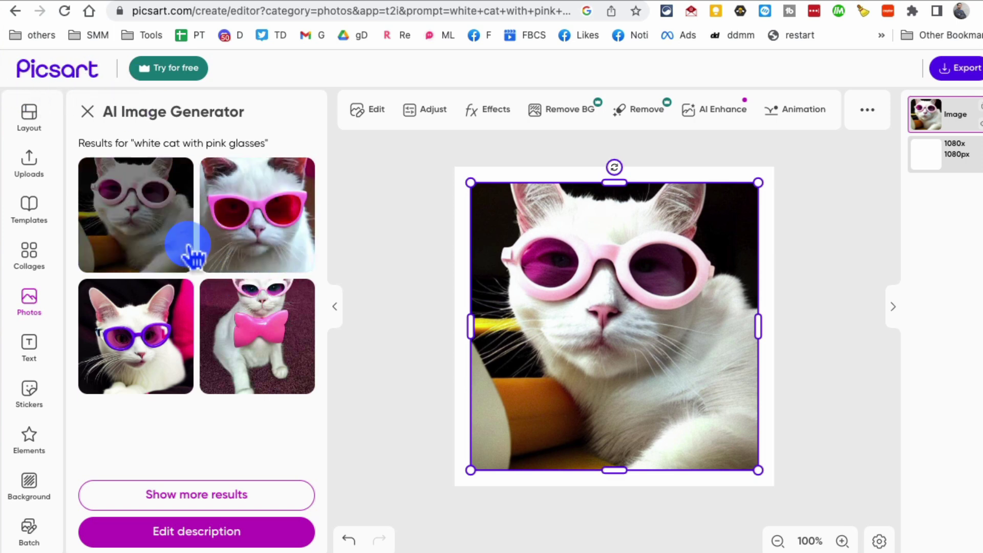
left_click_drag(618, 324, 635, 308)
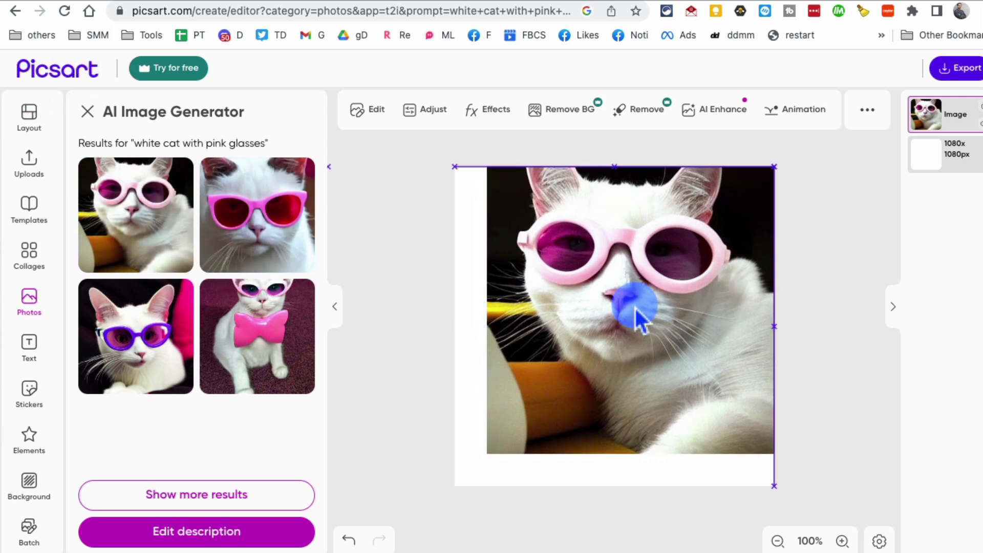
left_click_drag(484, 454, 449, 492)
- Lower the cat image's opacity, raise its brightness and reduce its contrast
left_click(393, 116)
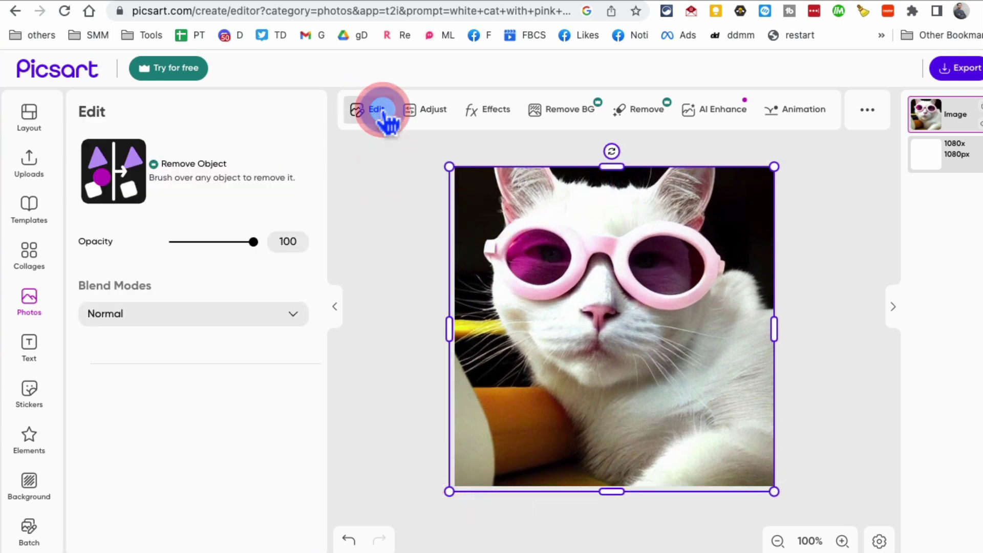
mouse_move(254, 242)
left_mouse_down()
mouse_move(233, 243)
mouse_move(246, 243)
left_mouse_up()
left_click(299, 316)
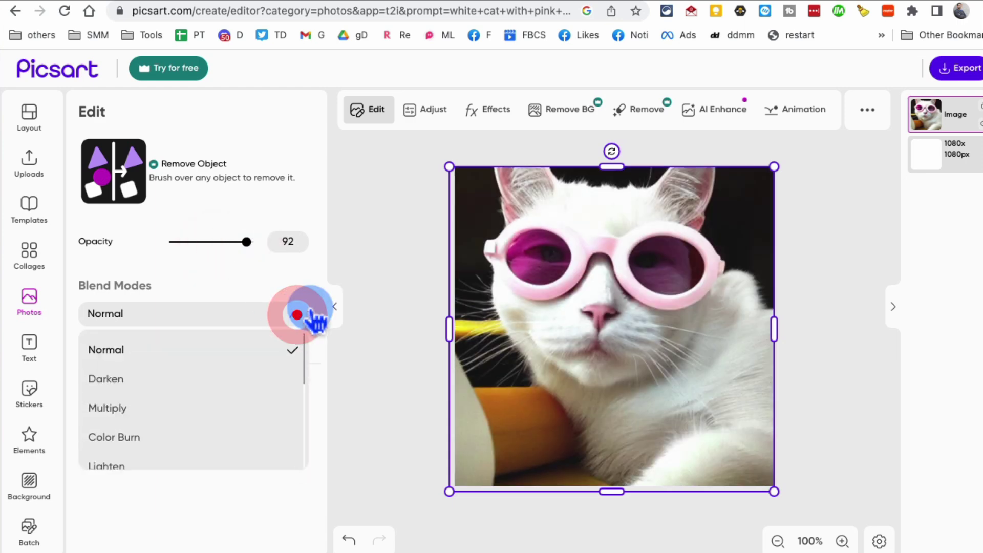
left_click(430, 109)
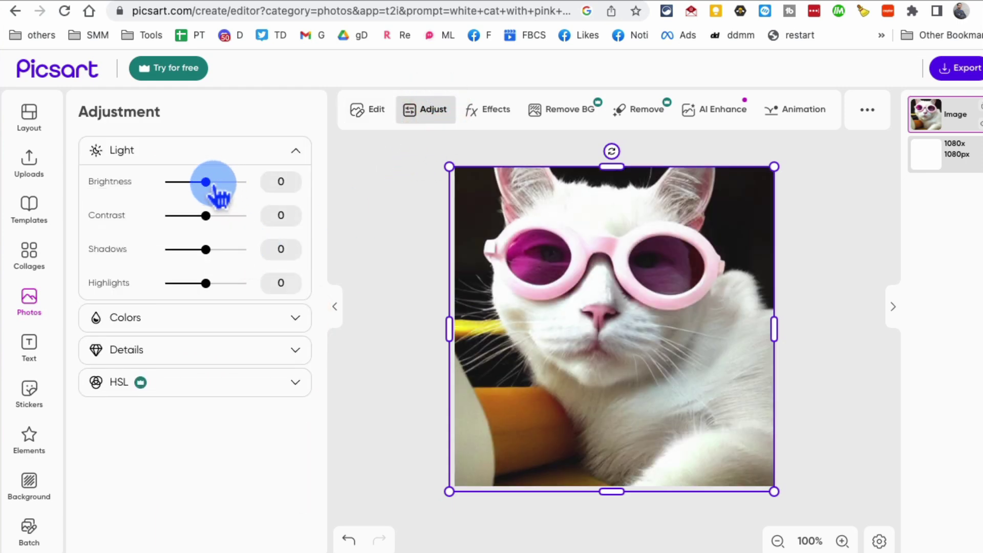
left_click_drag(205, 181, 232, 182)
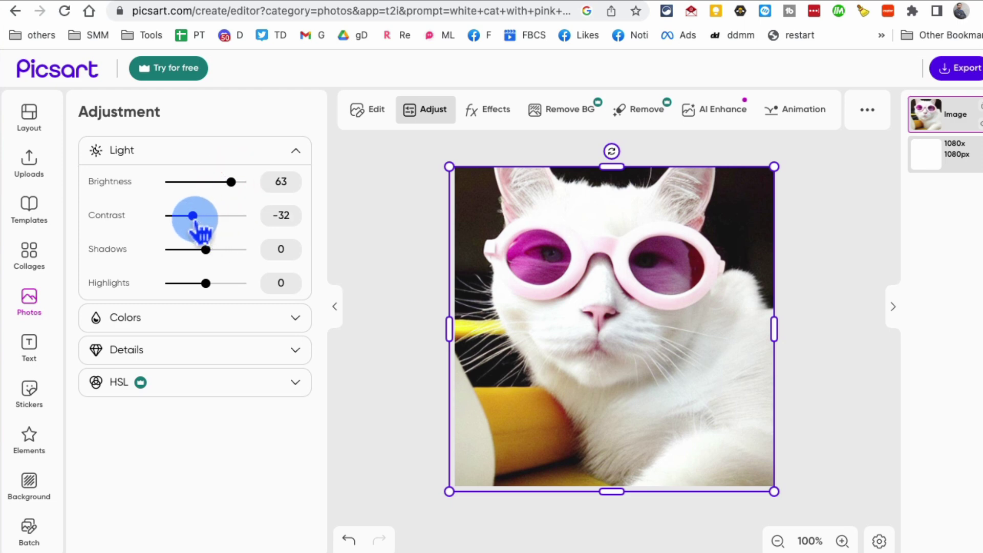
left_click(846, 340)
left_click(822, 382)
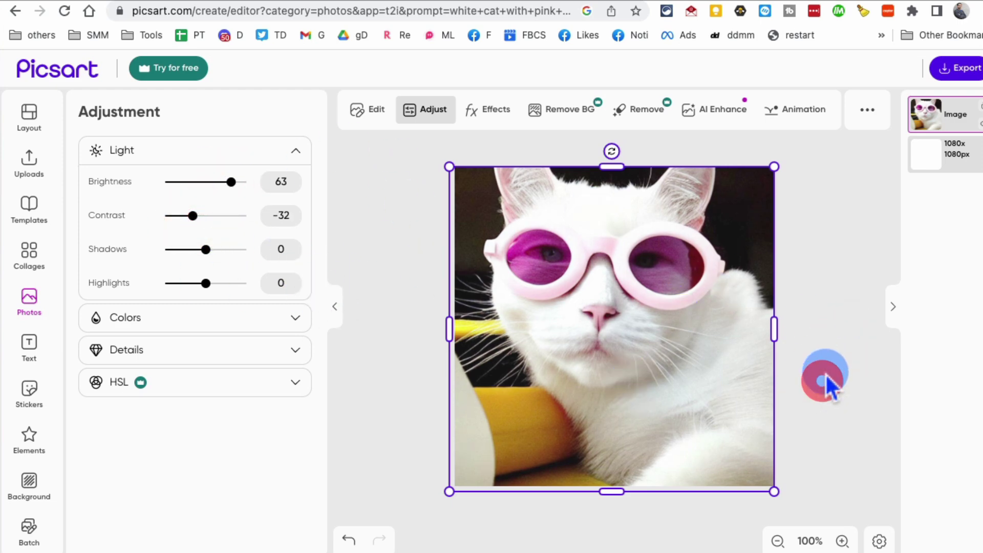
- Switch to the Orkoi tab and restore the suspended page
key("ctrl+Tab")
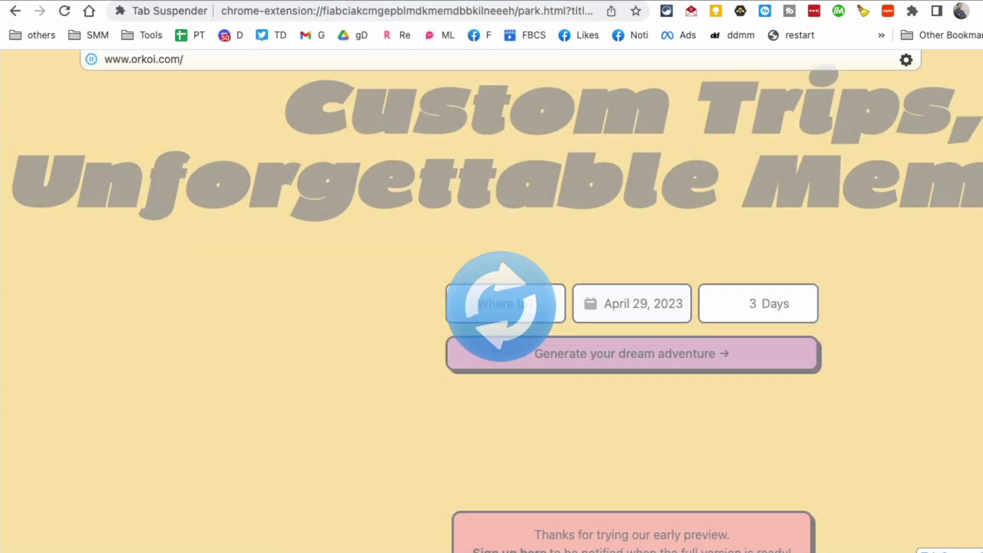
left_click(504, 330)
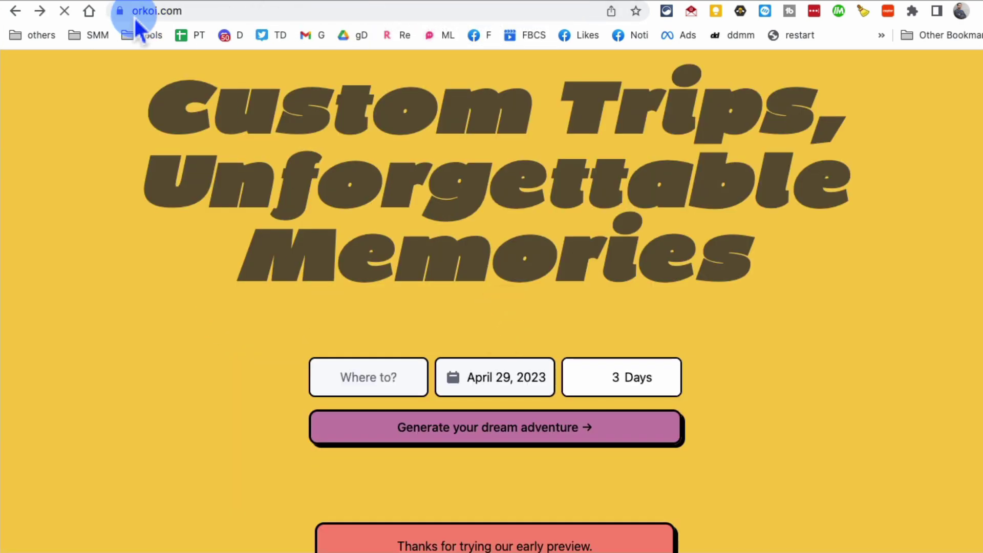
left_click(208, 12)
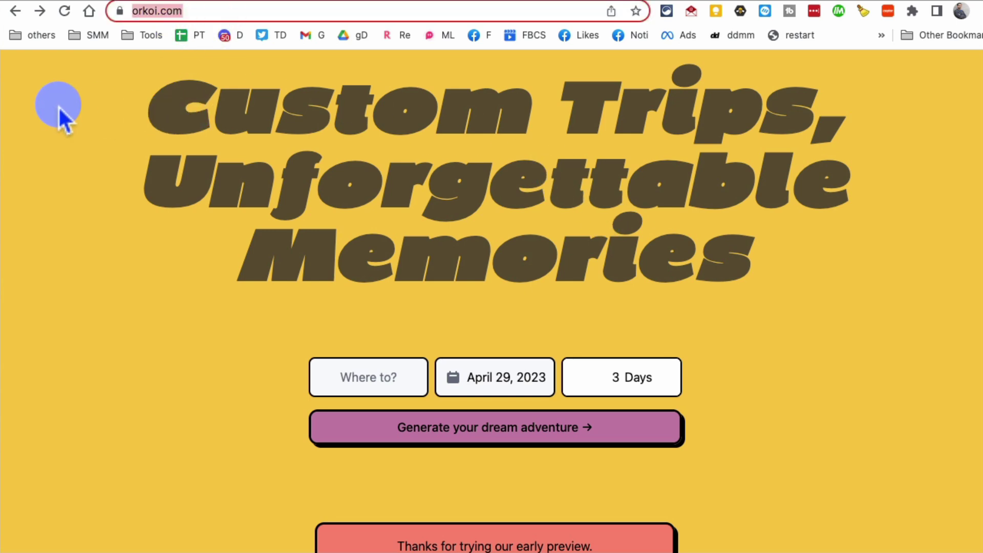
left_click_drag(208, 97, 757, 268)
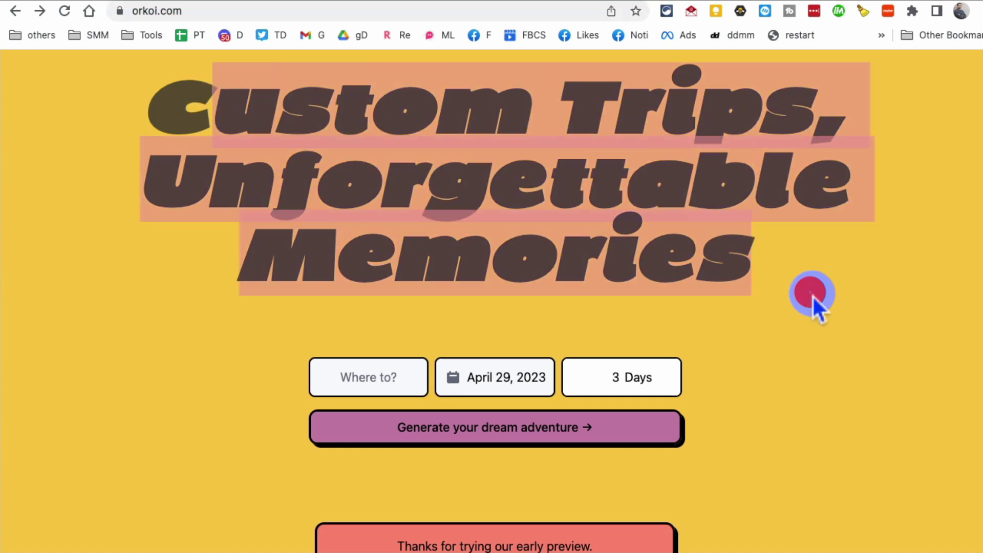
scroll(812, 296, "down", 1)
- Enter 'new york' as the destination with a June 9, 2023 start date
left_click(374, 314)
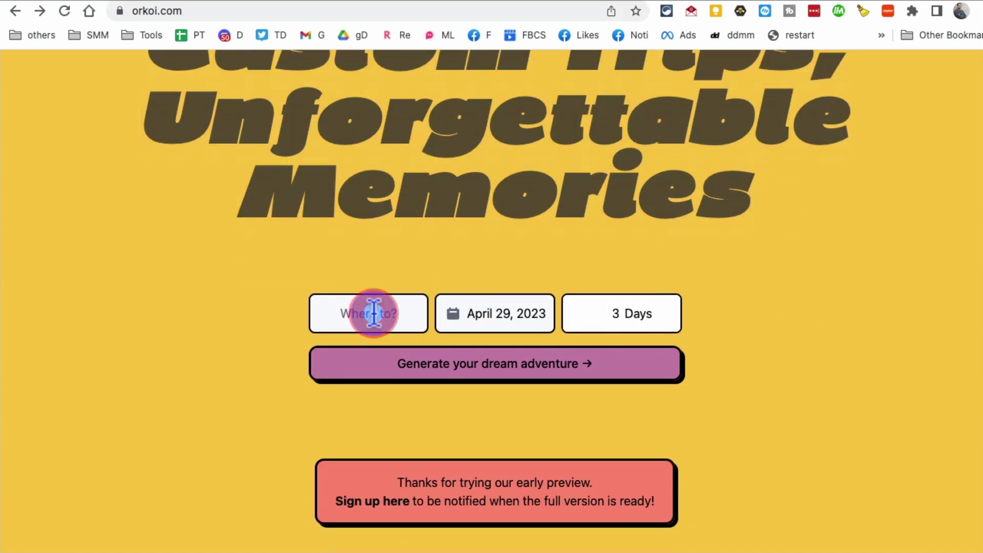
type("new york")
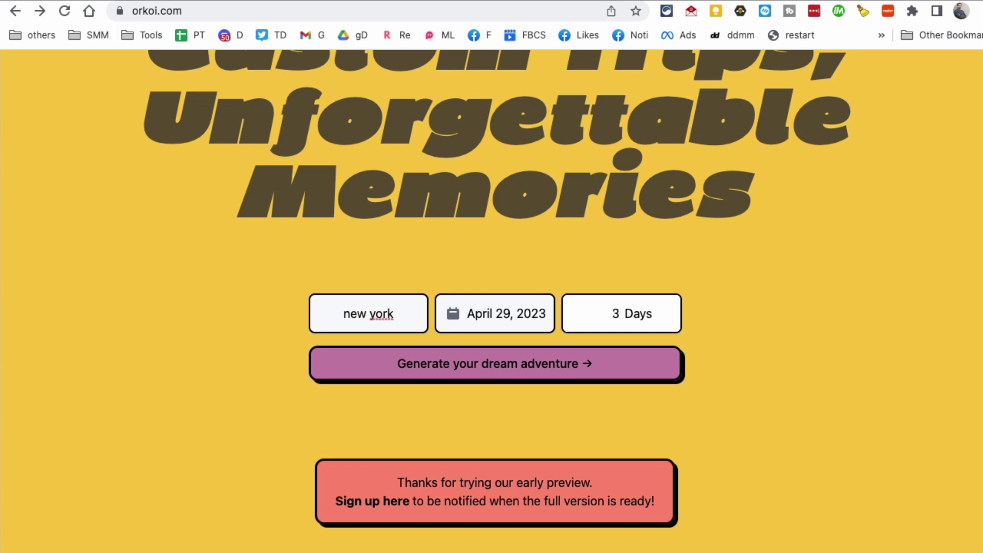
left_click(439, 317)
left_click(514, 308)
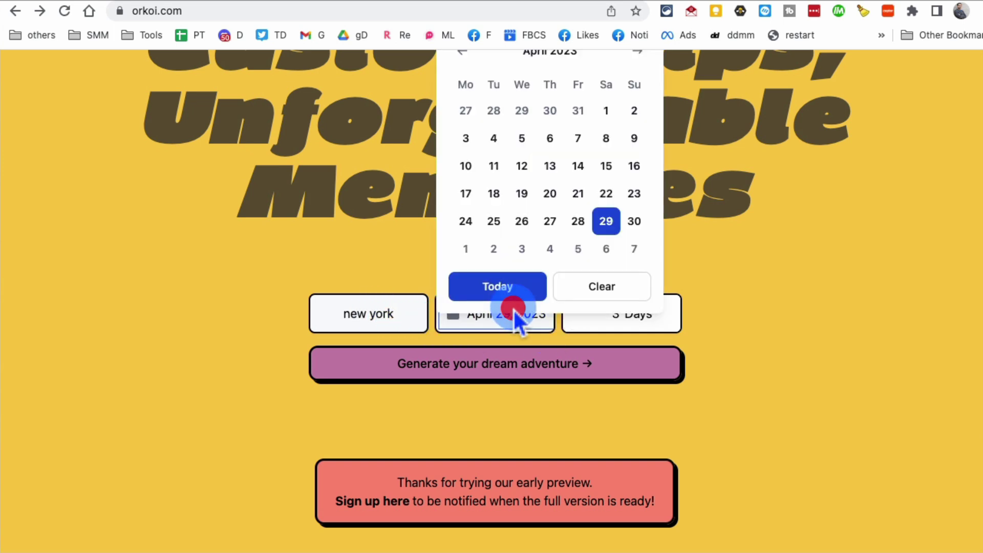
scroll(624, 154, "up", 2)
left_click(637, 114)
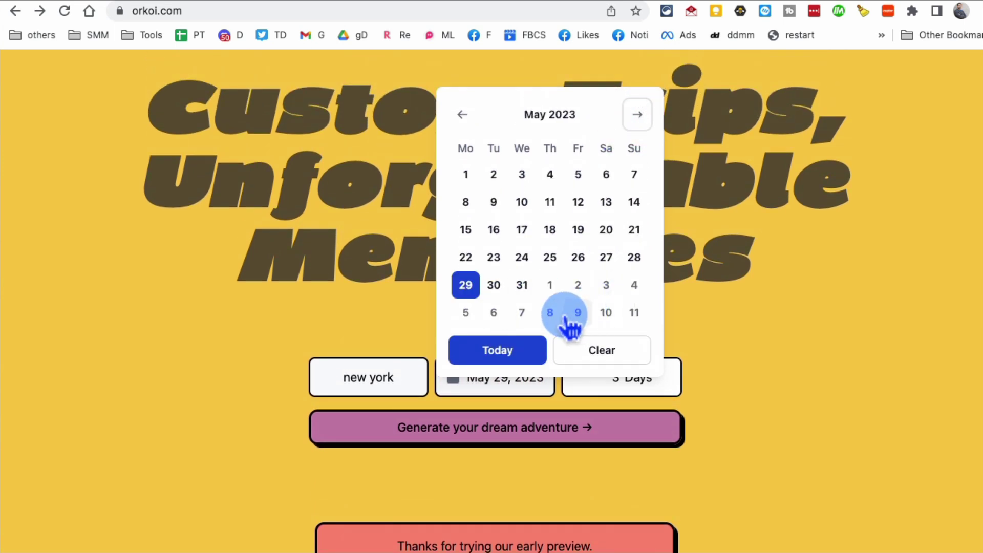
left_click(578, 312)
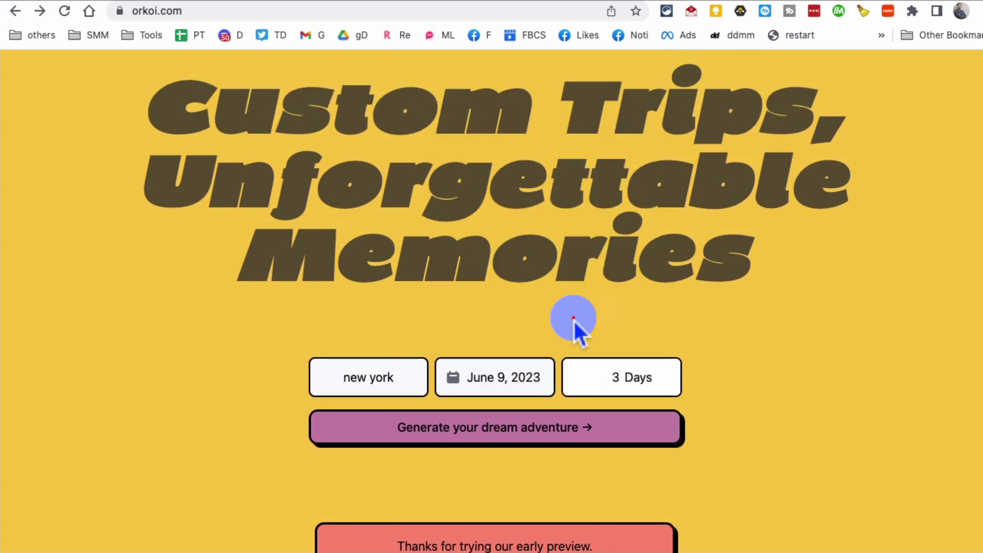
left_click(527, 384)
left_click(577, 202)
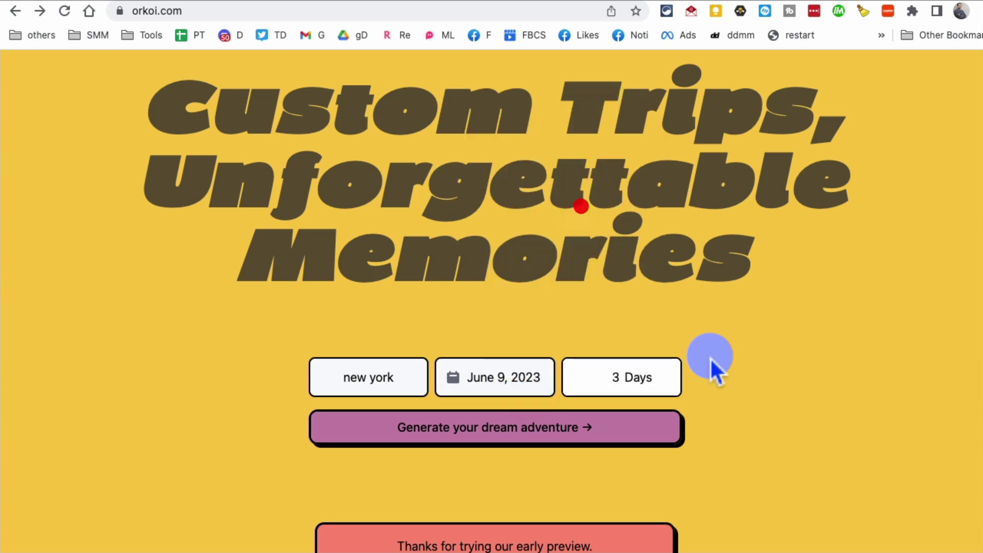
left_click(742, 368)
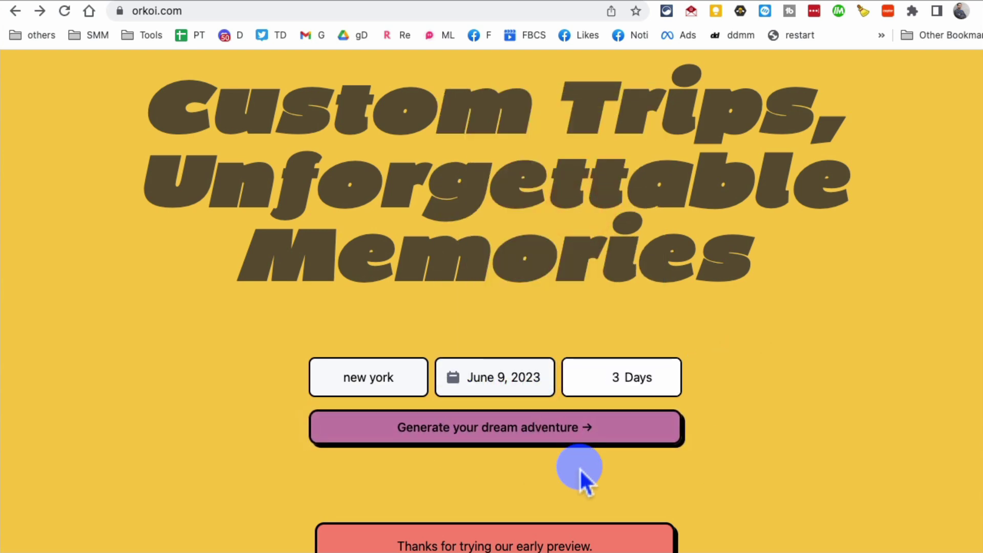
scroll(537, 453, "down", 1)
- Generate the New York itinerary, review Day 1–3 plans and prices, then open Essay Builder
left_click(512, 407)
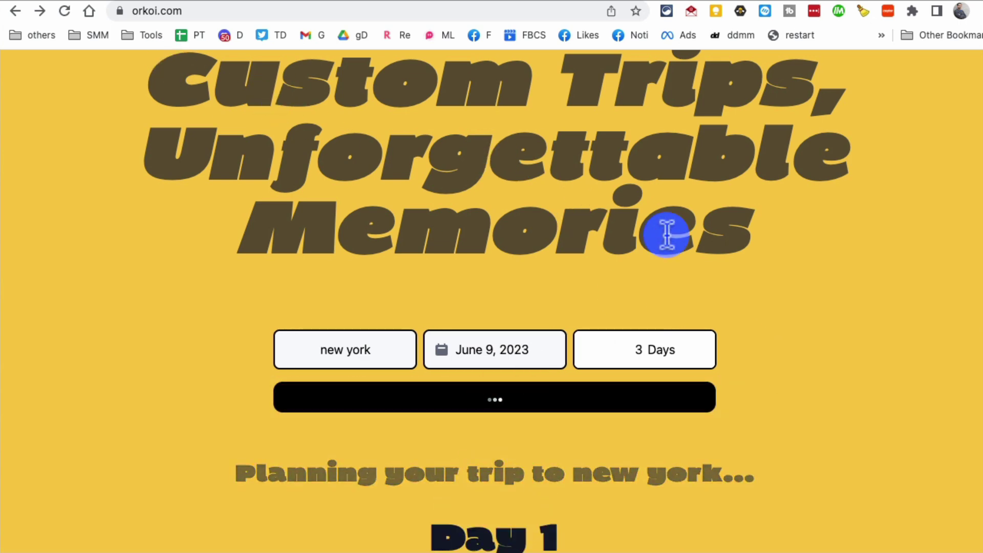
scroll(725, 250, "down", 2)
scroll(722, 255, "down", 2)
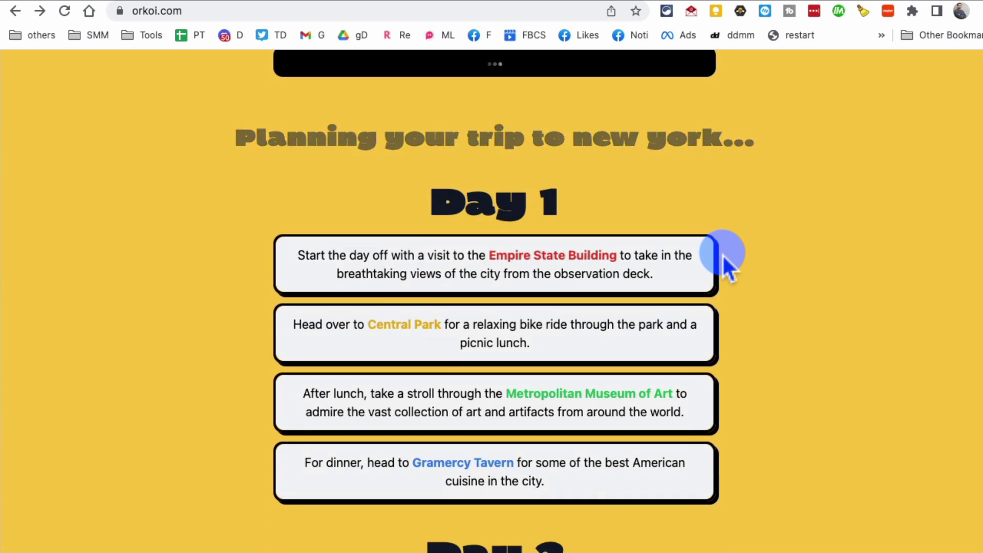
scroll(724, 257, "down", 1)
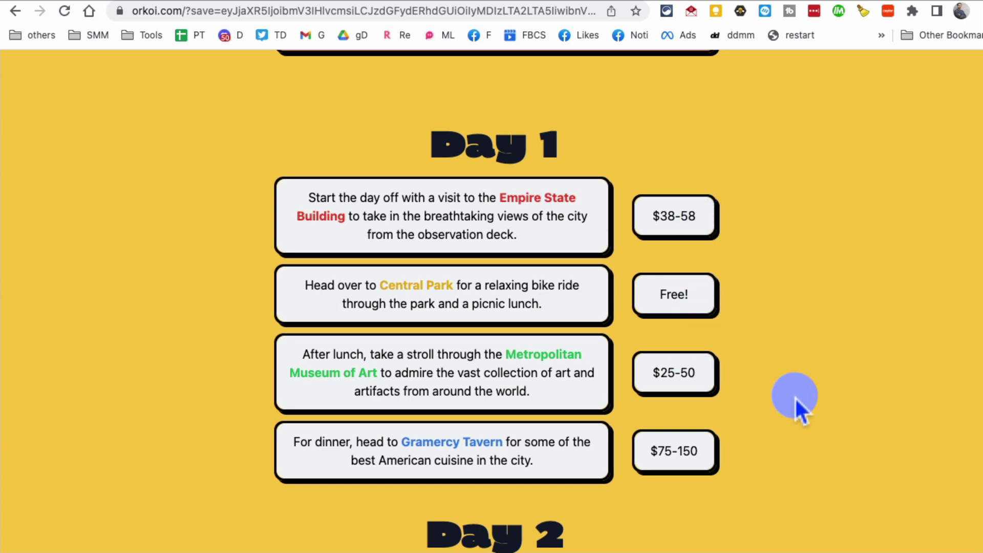
scroll(794, 397, "down", 2)
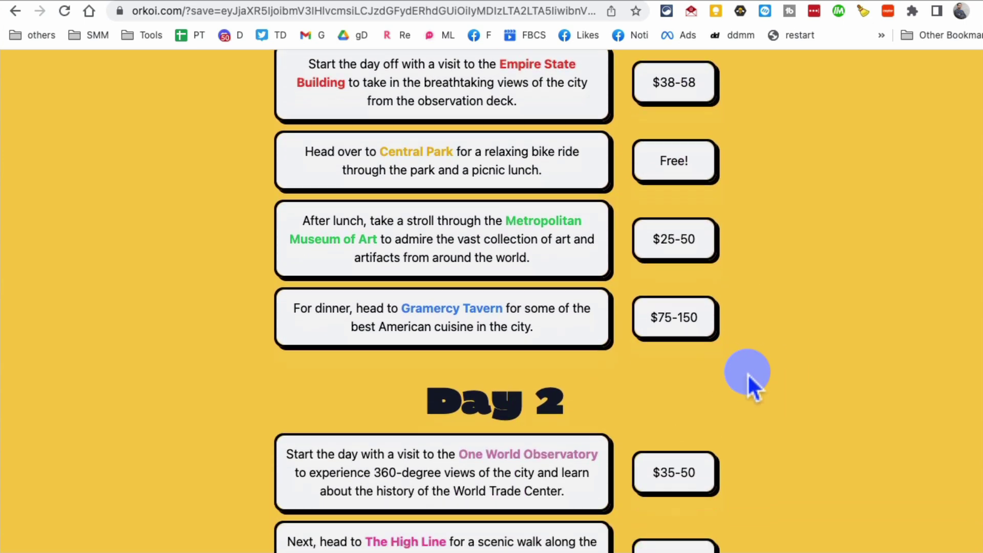
scroll(748, 373, "down", 4)
left_click_drag(729, 123, 751, 410)
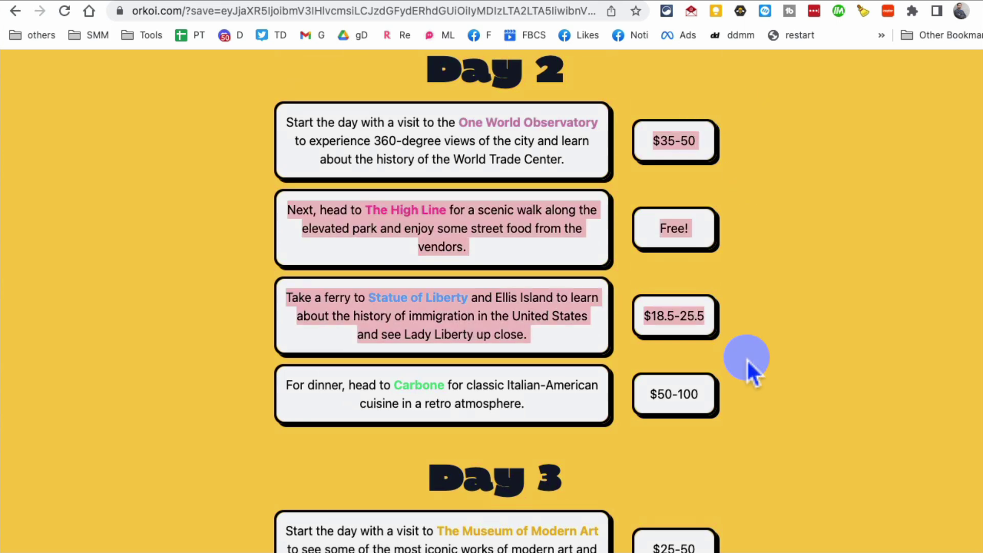
left_click(745, 413)
left_click(781, 372)
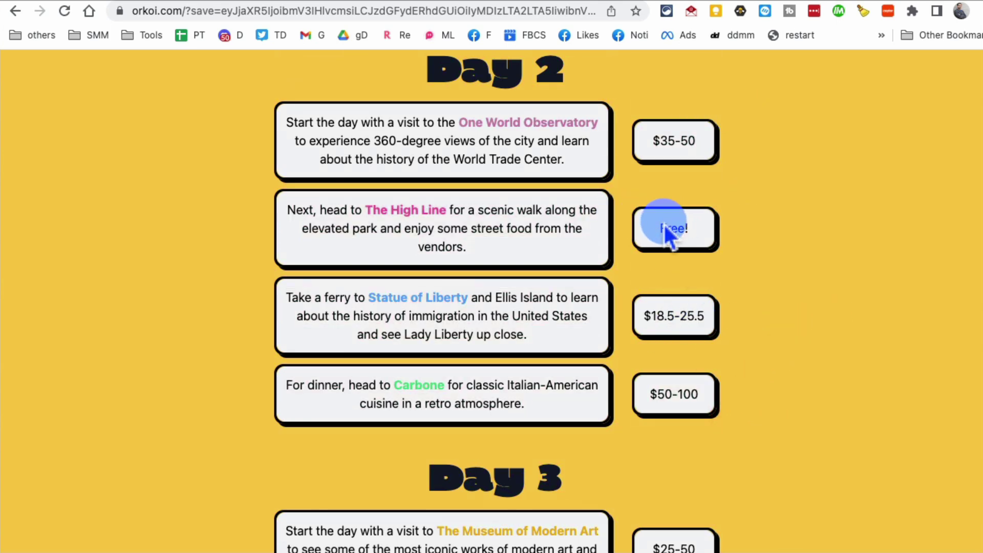
scroll(812, 299, "down", 3)
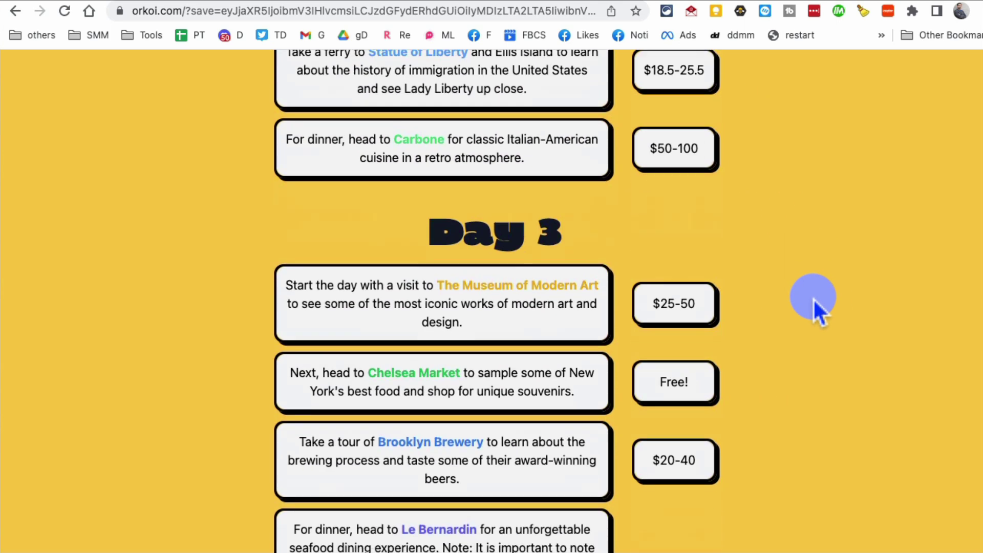
scroll(813, 299, "down", 1)
scroll(813, 298, "down", 3)
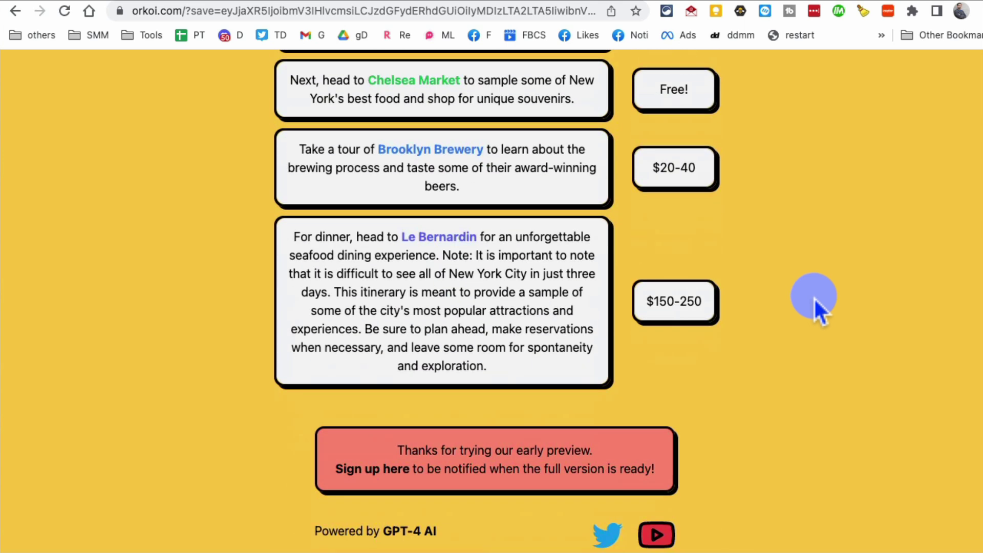
scroll(812, 297, "up", 15)
scroll(814, 297, "up", 5)
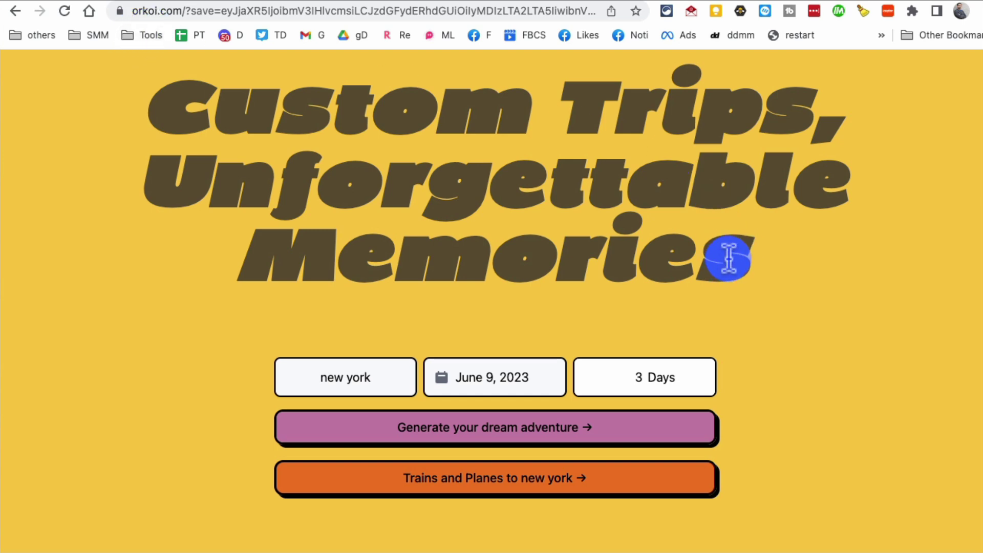
left_click(480, 35)
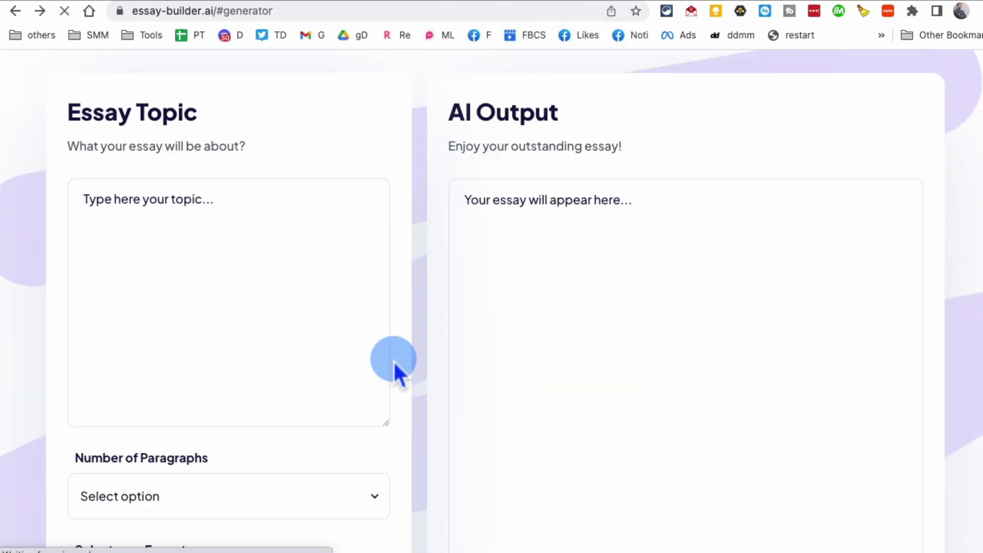
- Trim the address to load the Essay-Builder.ai home page
double_click(217, 11)
key("Delete")
key("Return")
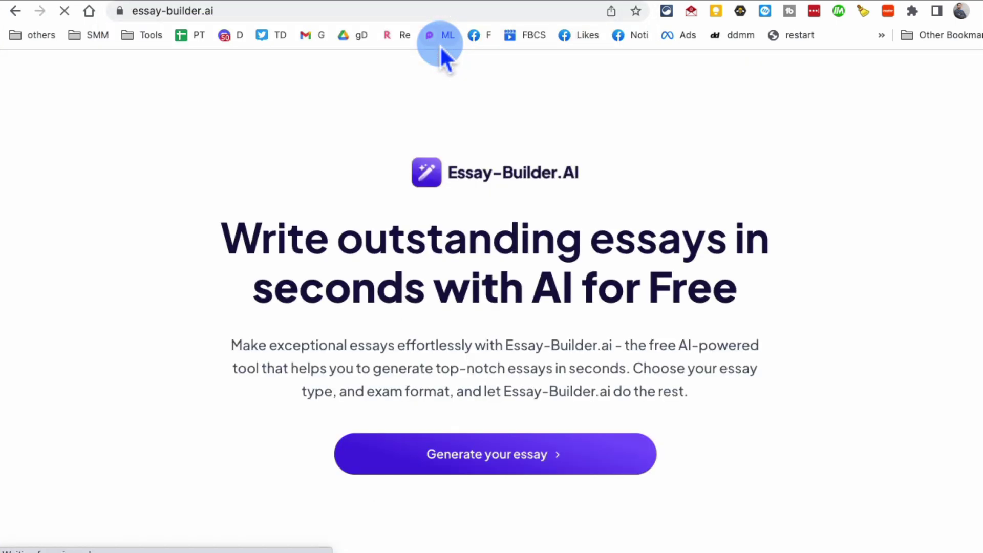
left_click(247, 11)
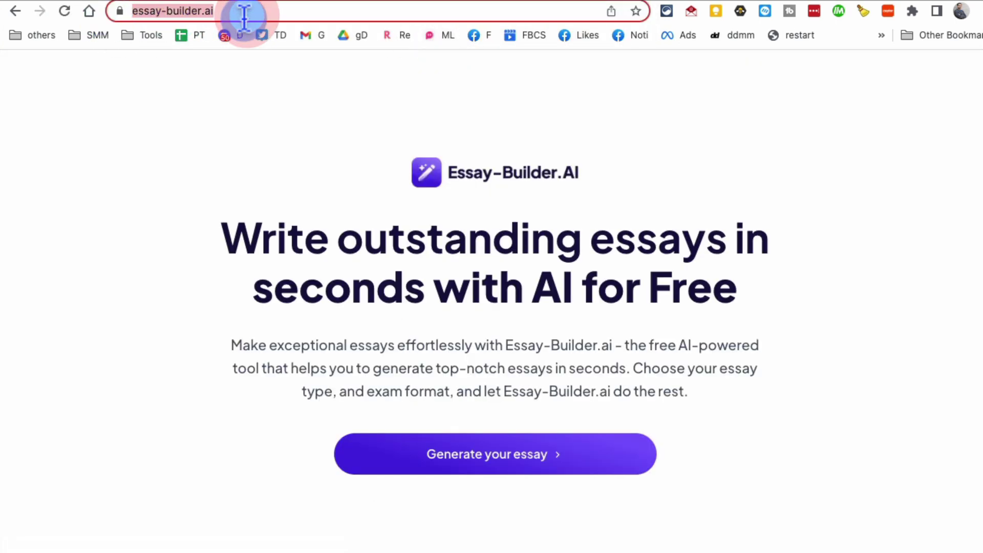
- Open the essay generator form and enter 'history of mexico' as the topic
left_click_drag(277, 234, 706, 273)
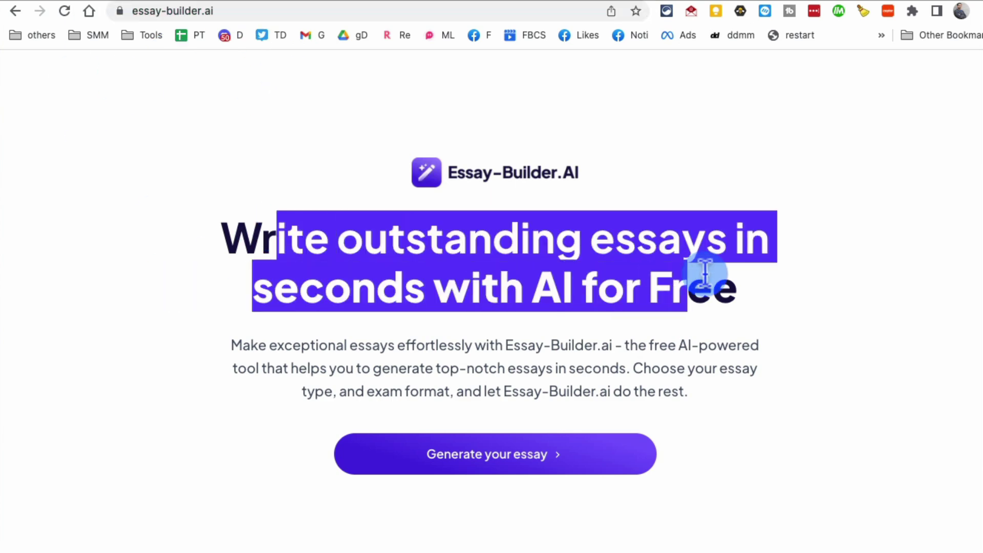
left_click(706, 272)
left_click(524, 458)
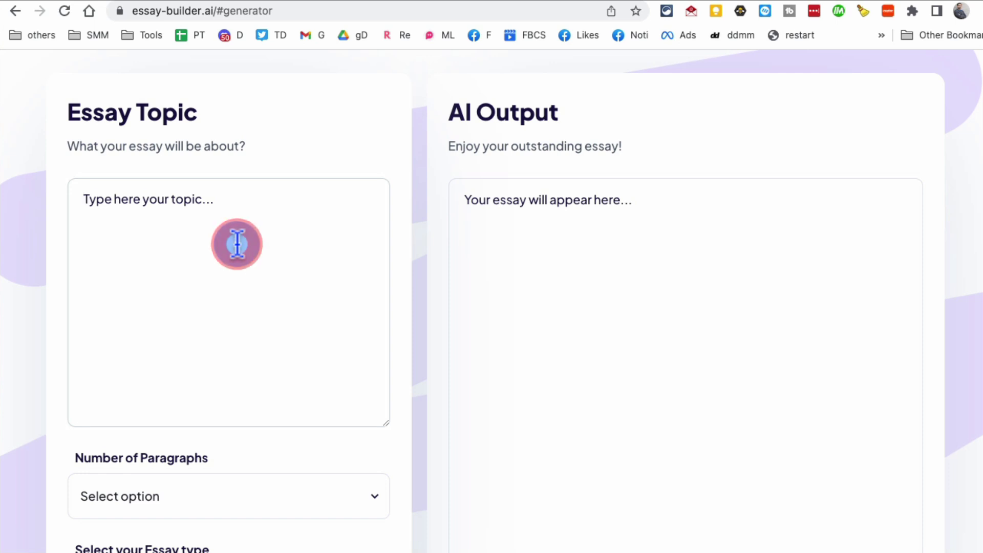
type("history")
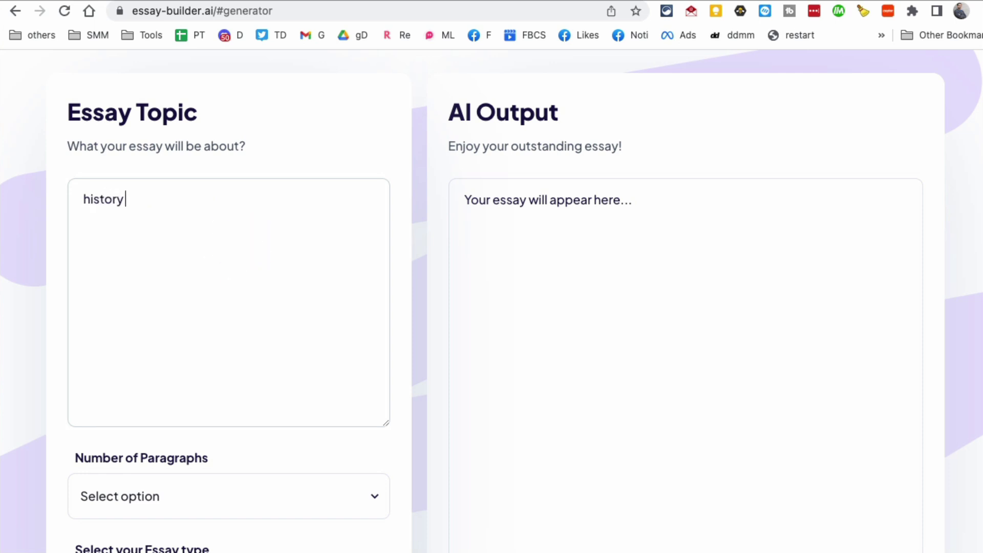
type(" f")
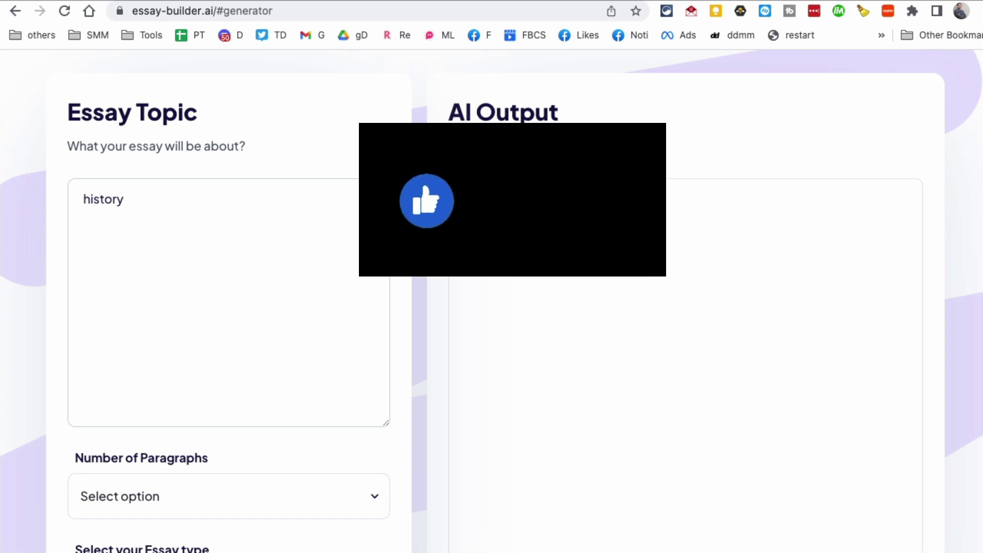
type(" of mexico")
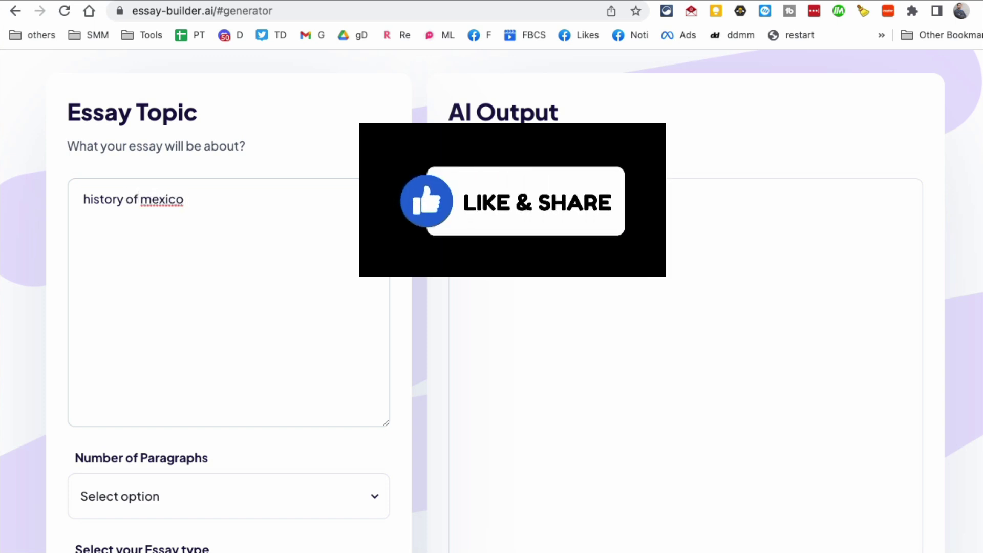
scroll(295, 284, "down", 5)
- Set the essay to three paragraphs and dismiss the missing essay type warning
left_click(225, 263)
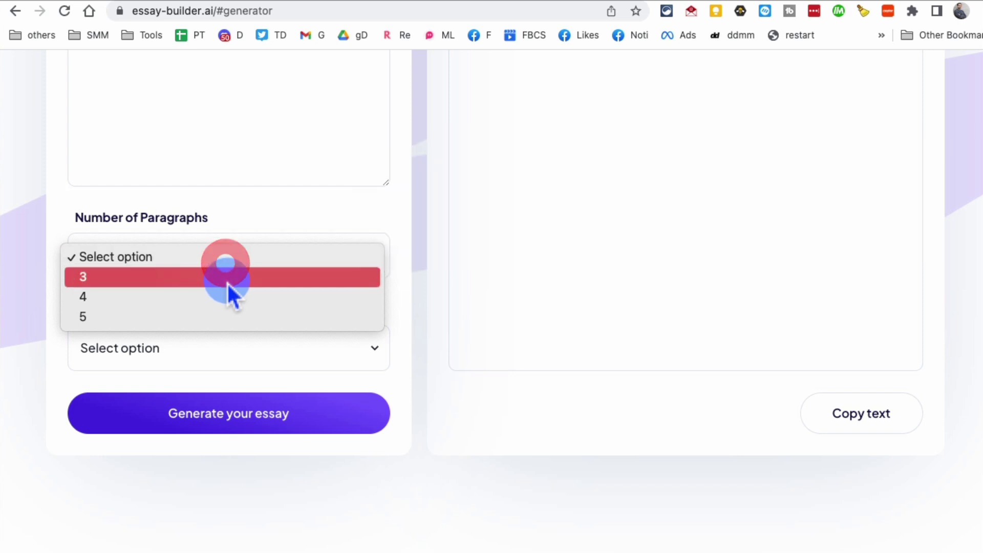
left_click(226, 282)
left_click(238, 353)
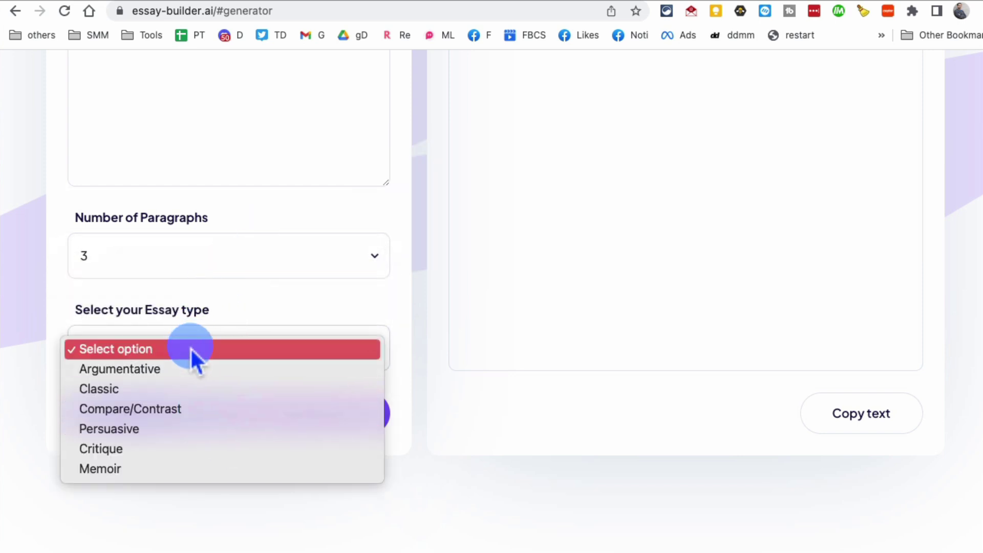
left_click(157, 507)
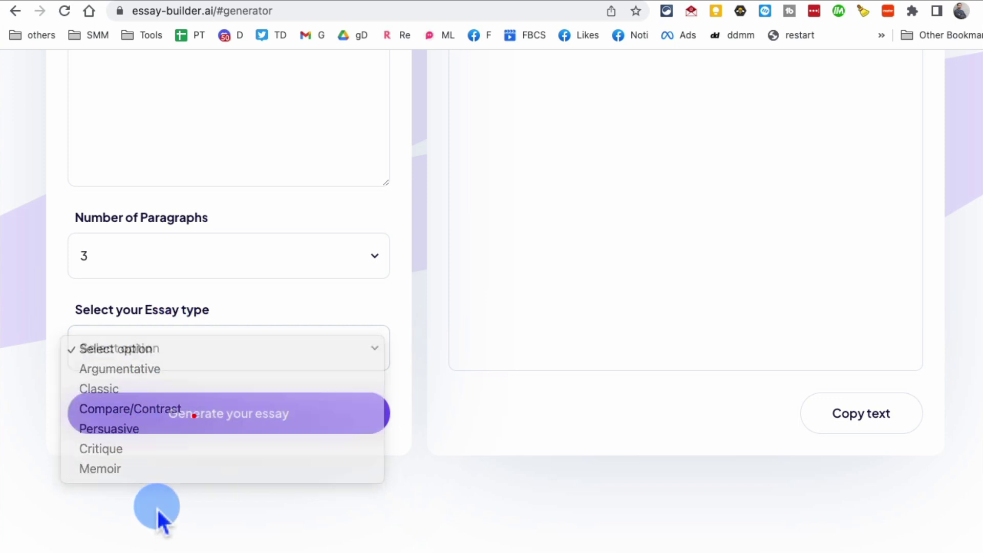
left_click(208, 427)
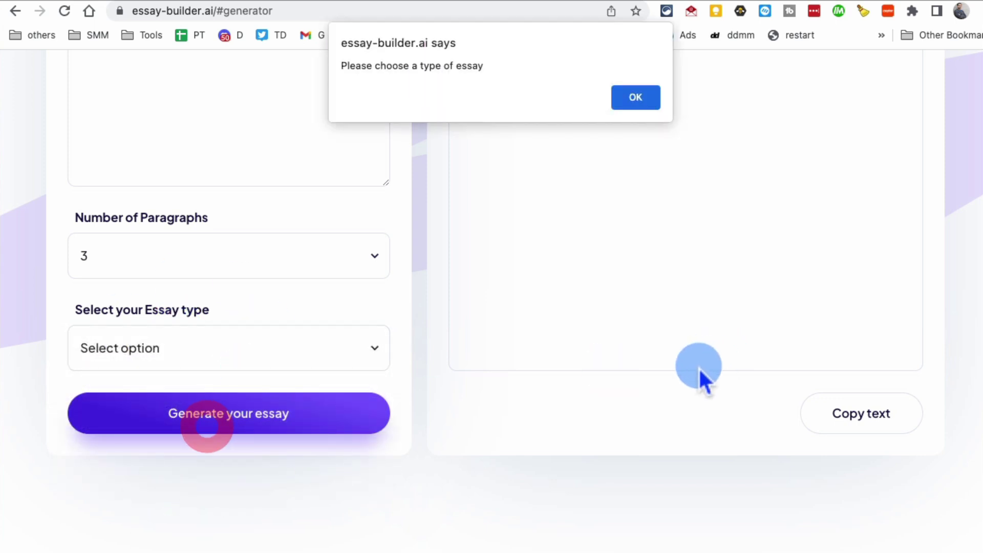
left_click(226, 350)
- Choose the Classic essay type and generate the essay
left_click(634, 98)
left_click(241, 352)
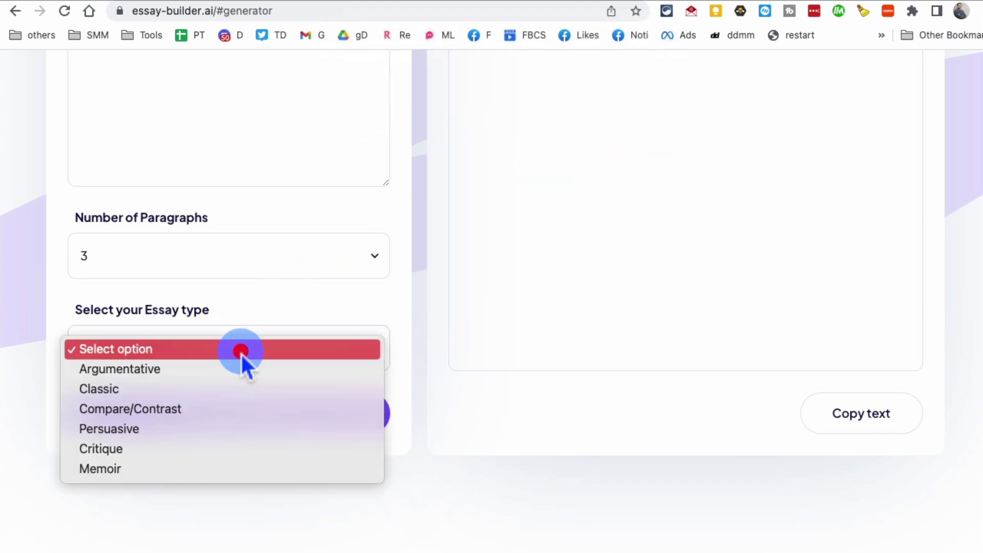
left_click(233, 393)
double_click(267, 453)
left_click(250, 418)
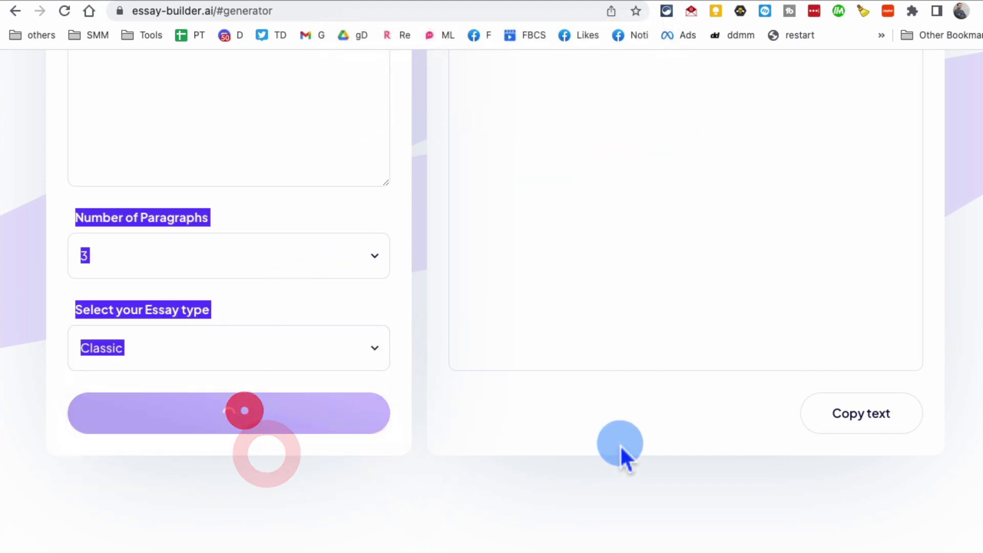
scroll(688, 359, "down", 2)
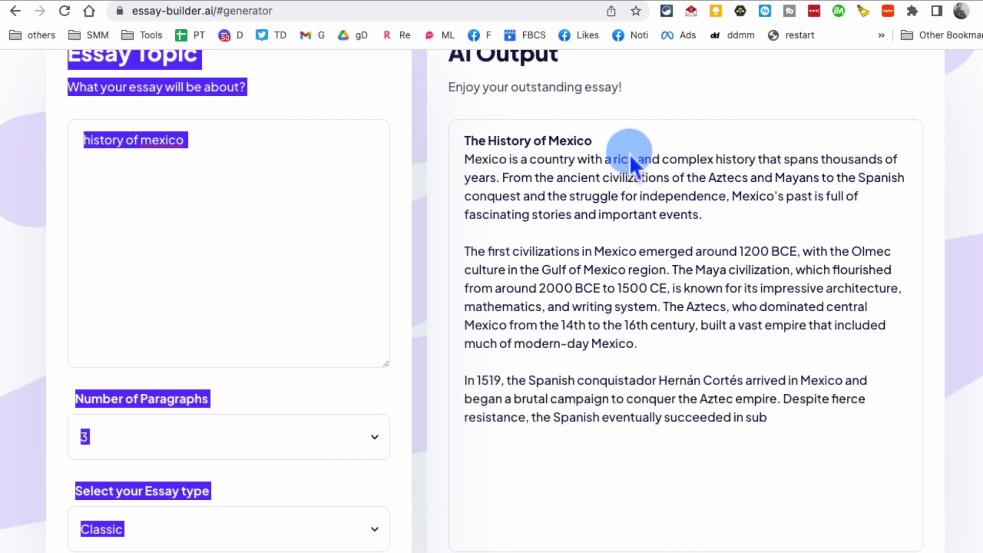
- Highlight the finished Mexico history essay, including its title
left_click(709, 396)
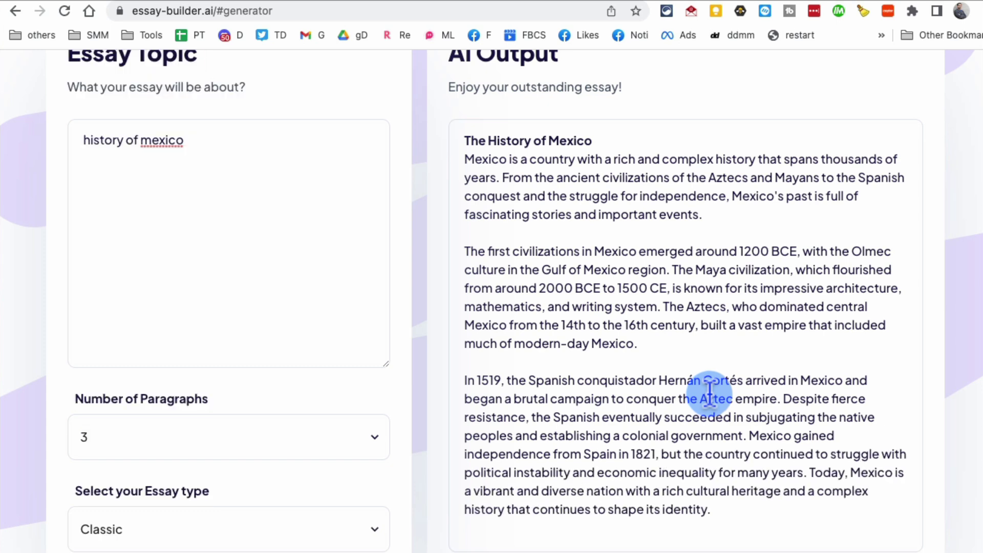
left_click_drag(734, 480, 478, 150)
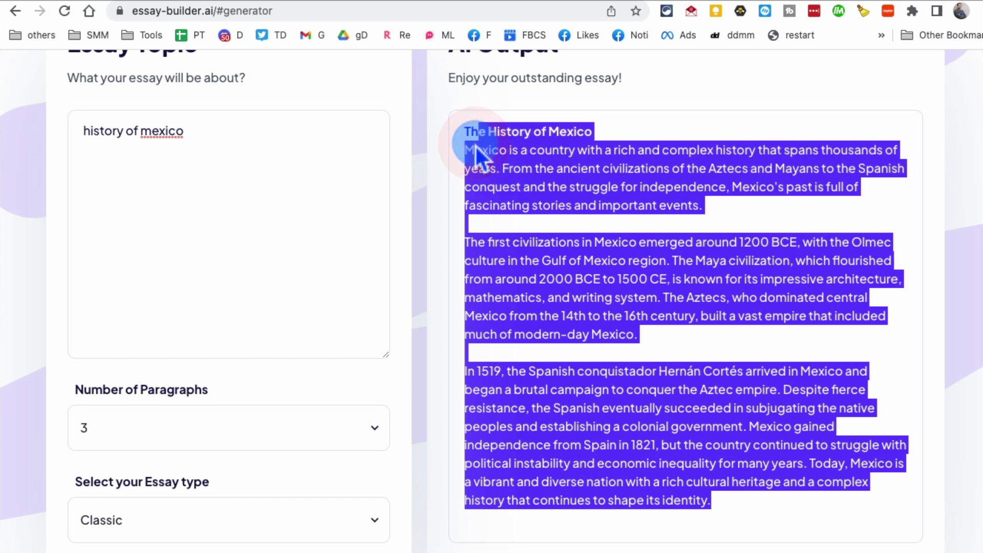
left_click_drag(474, 144, 478, 132)
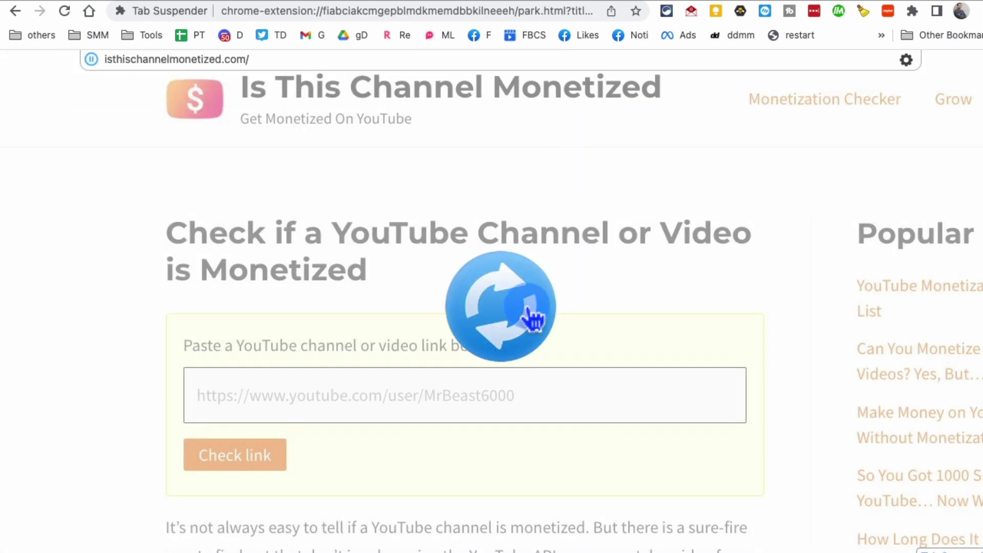
left_click(525, 310)
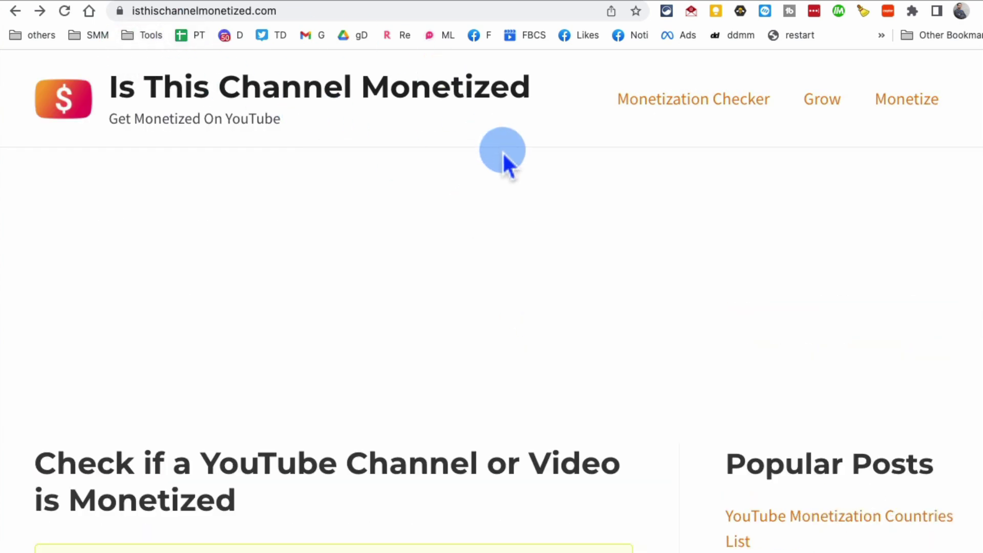
scroll(507, 164, "down", 3)
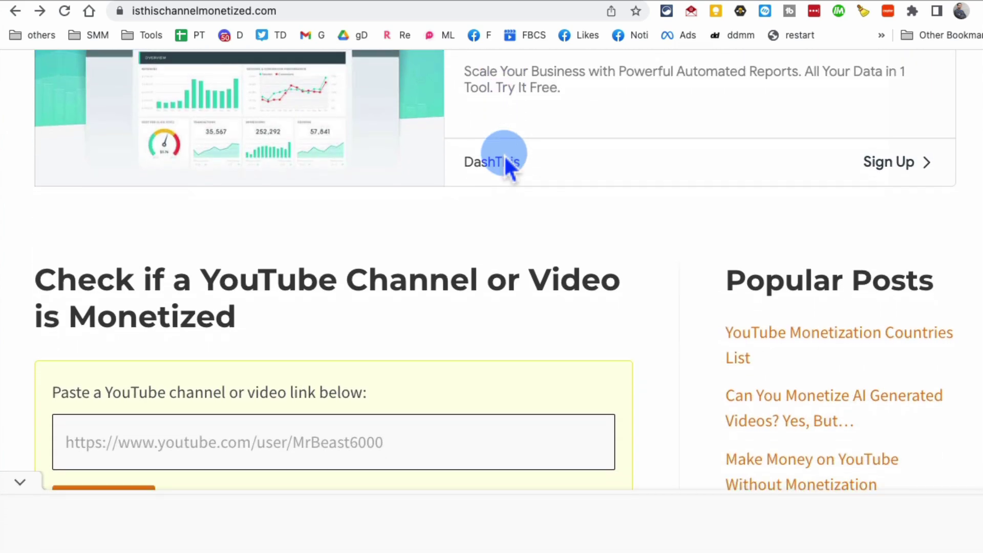
scroll(507, 165, "down", 2)
left_click(345, 291)
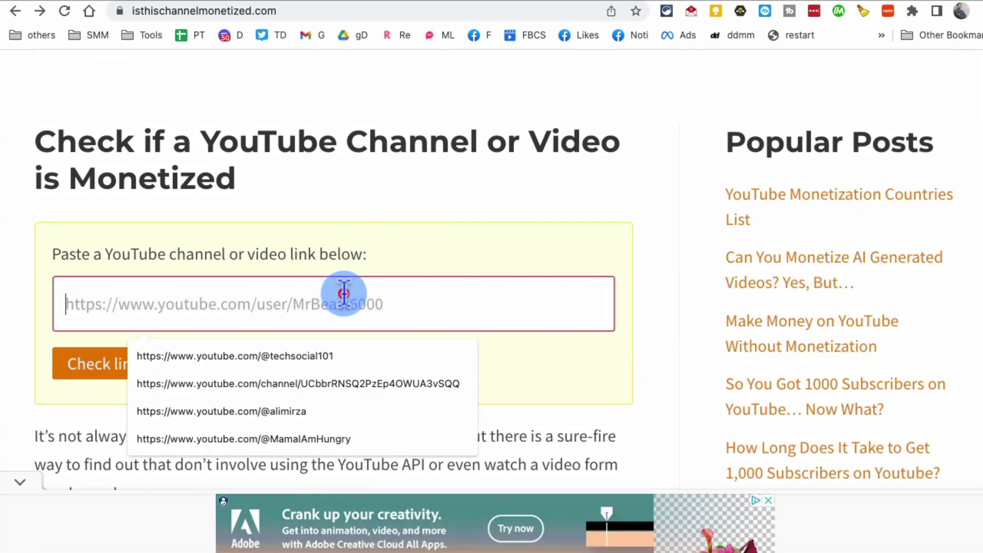
left_click(351, 358)
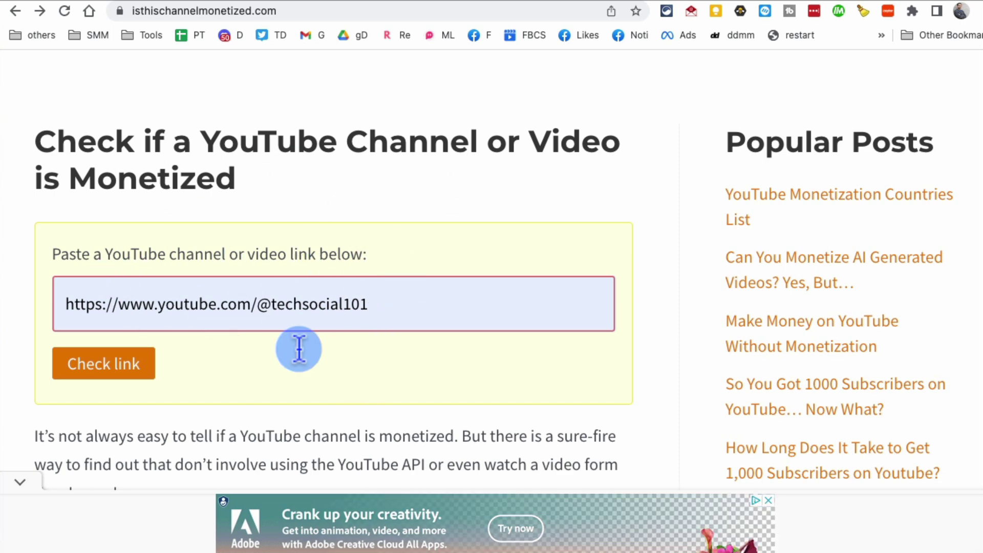
left_click(104, 369)
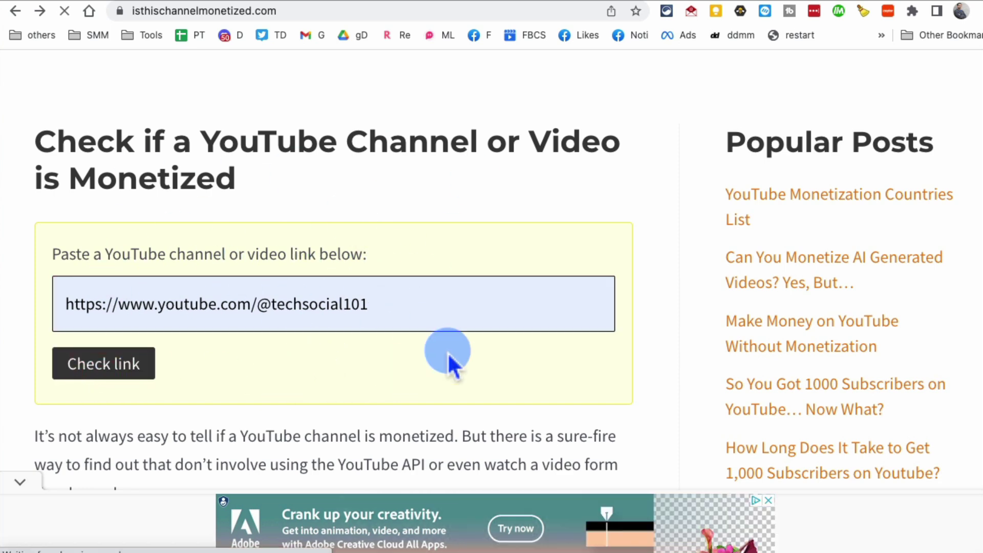
scroll(507, 320, "down", 5)
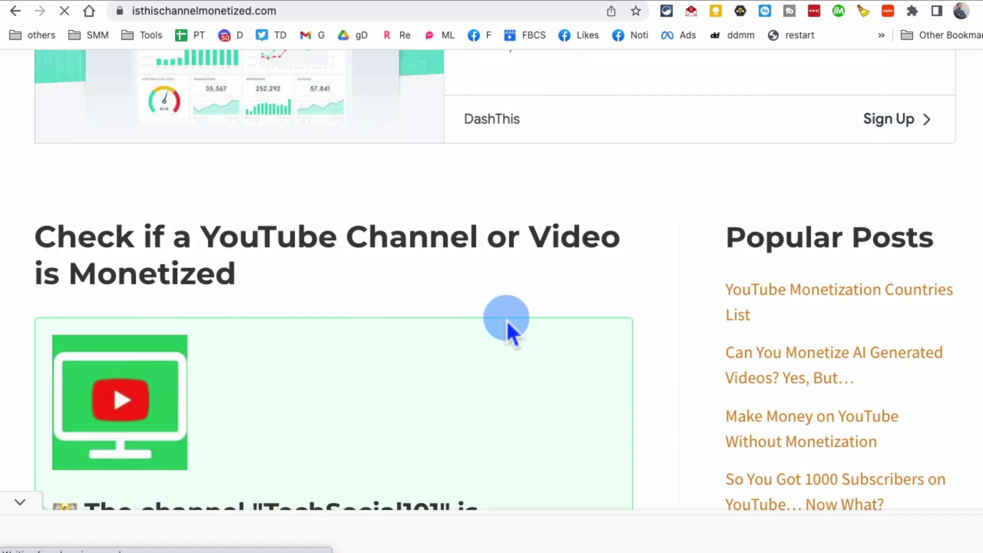
scroll(507, 320, "down", 2)
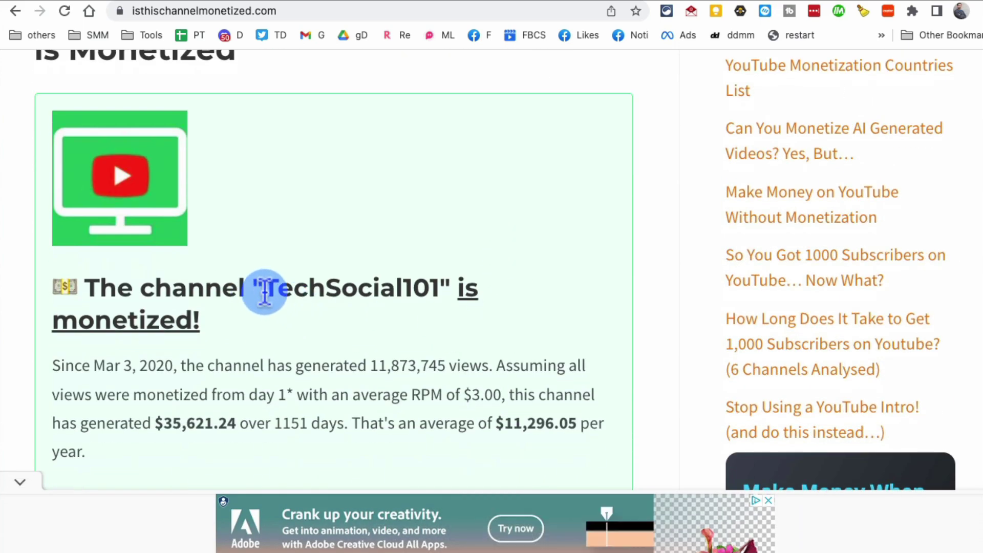
left_click_drag(254, 286, 505, 347)
scroll(505, 338, "down", 2)
scroll(505, 339, "down", 1)
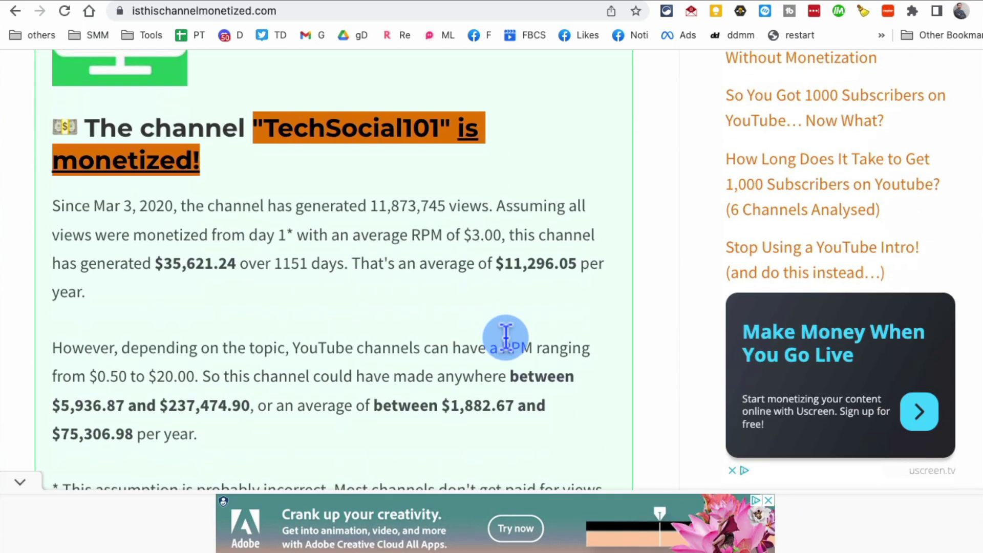
- Review the result's RPM assumption and estimated earnings of $35,621.24 over 1151 days
left_click_drag(296, 235, 503, 235)
left_click(522, 279)
left_click(486, 303)
left_click_drag(147, 265, 340, 300)
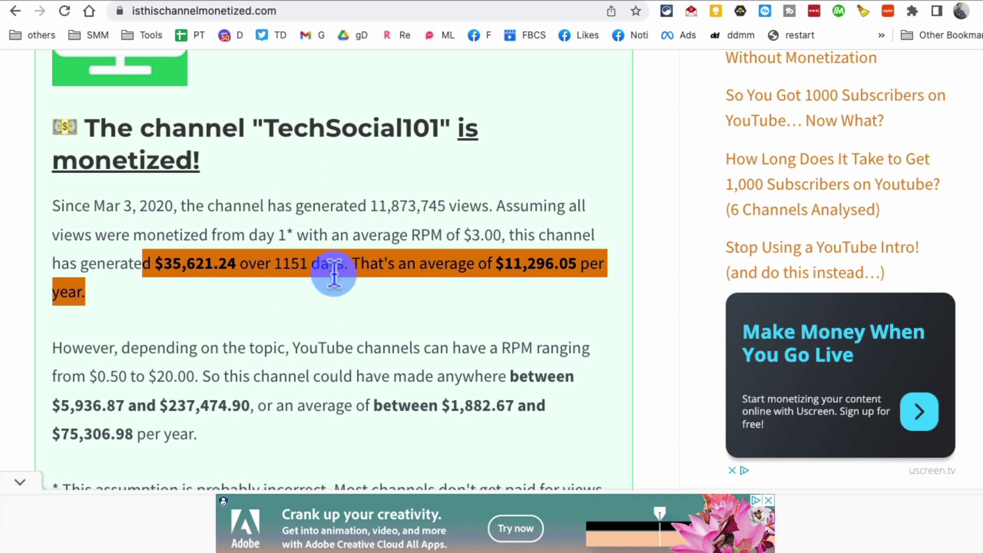
left_click(356, 293)
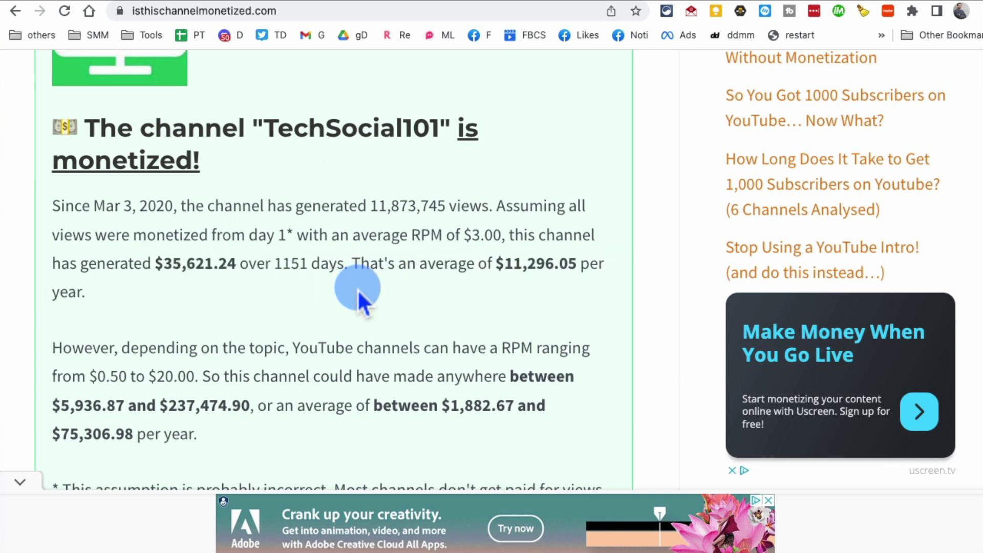
left_click_drag(203, 237, 397, 314)
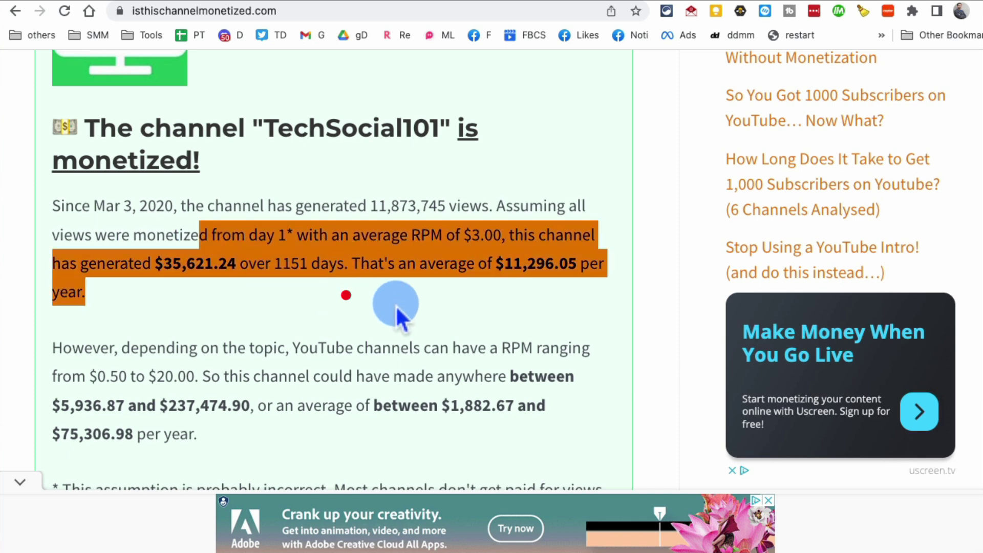
left_click(397, 314)
scroll(396, 315, "up", 1)
scroll(397, 314, "up", 1)
scroll(398, 307, "up", 1)
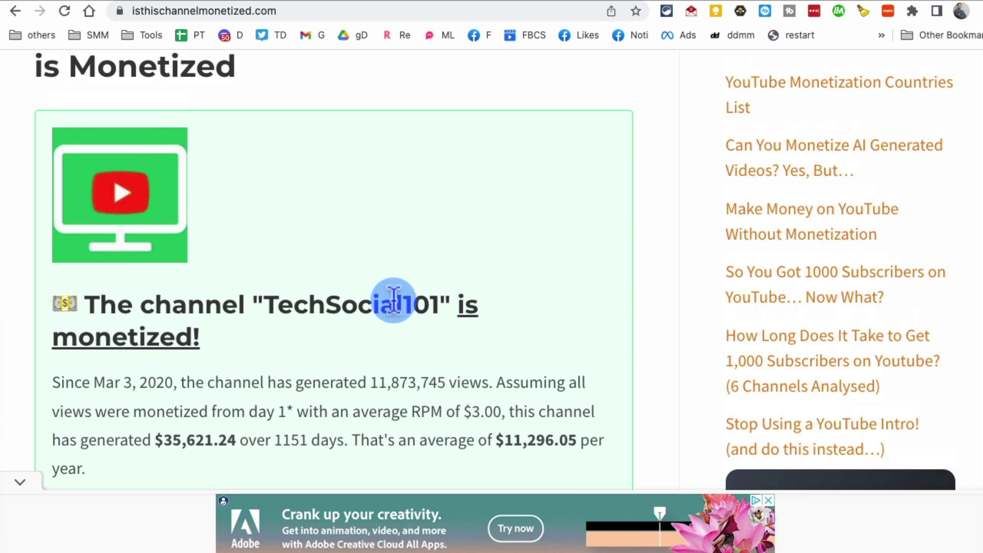
scroll(390, 296, "up", 3)
scroll(358, 268, "down", 3)
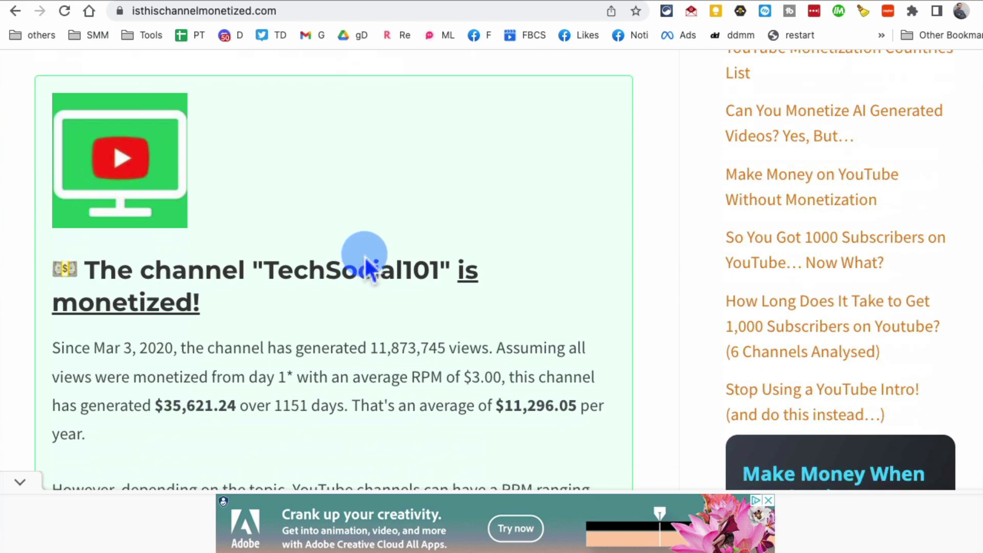
scroll(400, 280, "down", 3)
scroll(322, 291, "down", 1)
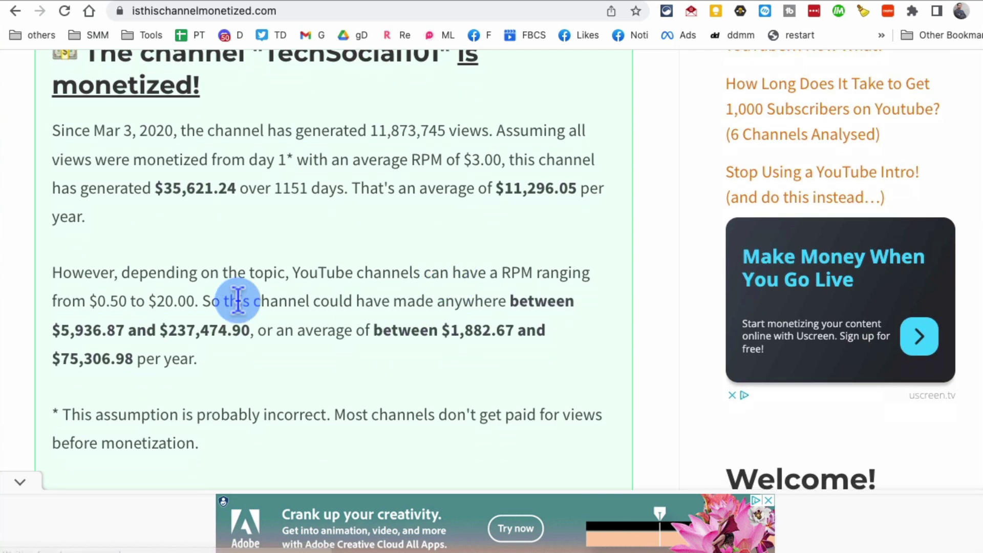
left_click_drag(226, 299, 476, 377)
left_click(461, 346)
left_click_drag(405, 300, 533, 380)
left_click(533, 380)
scroll(507, 372, "up", 1)
left_click(15, 12)
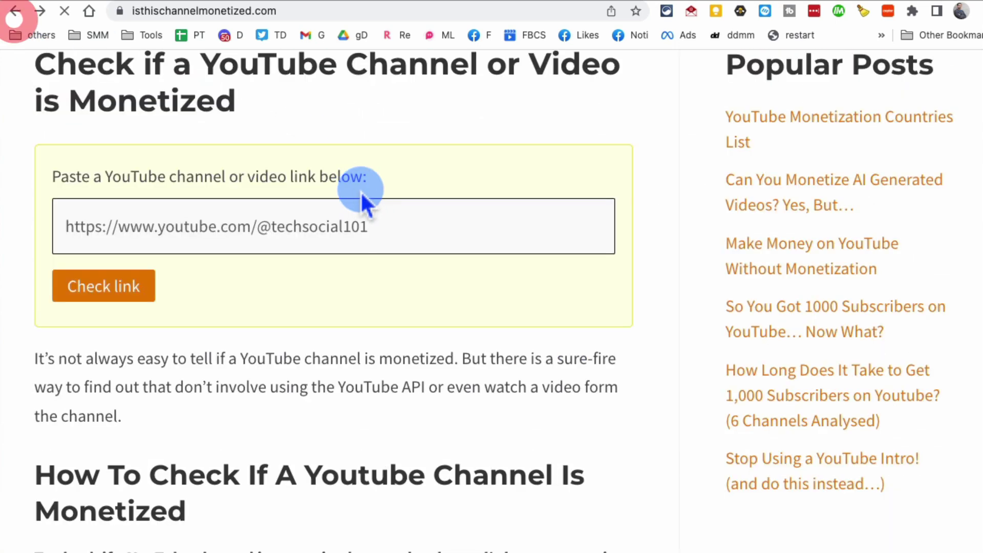
triple_click(330, 224)
key("BackSpace")
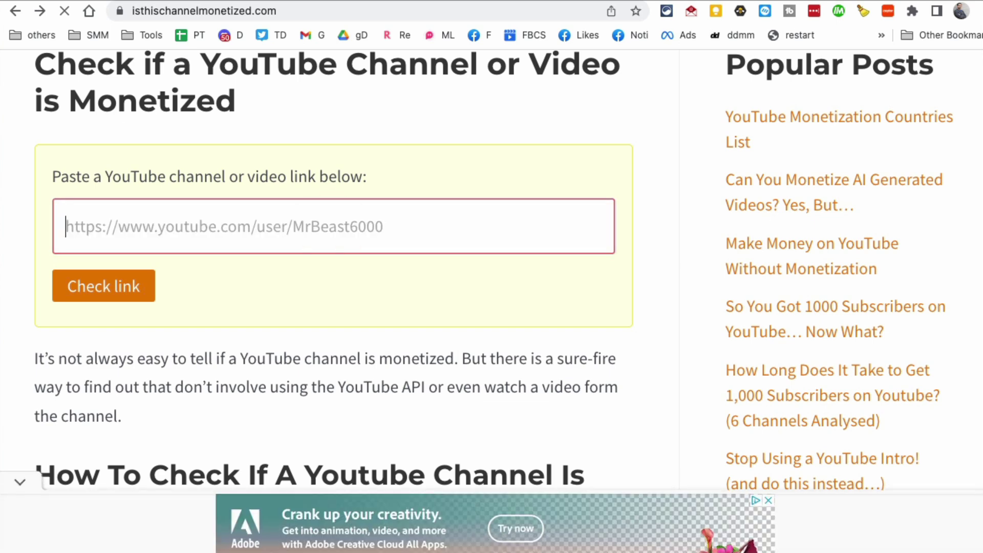
left_click(361, 226)
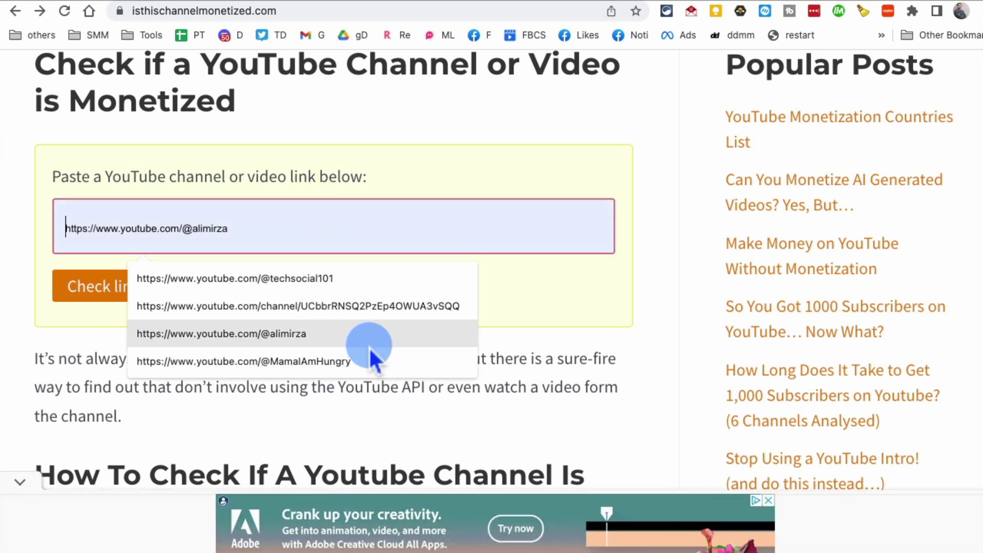
left_click(374, 369)
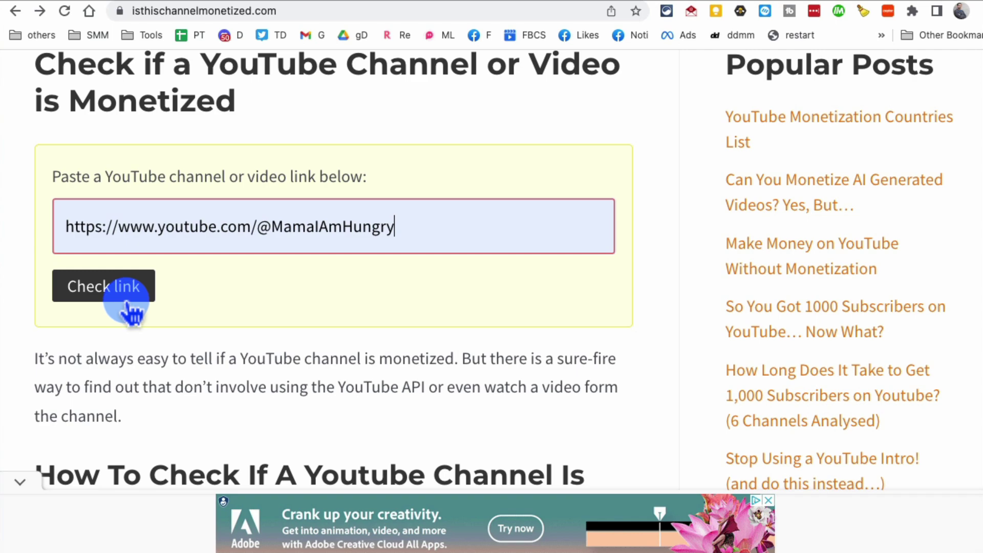
left_click(130, 303)
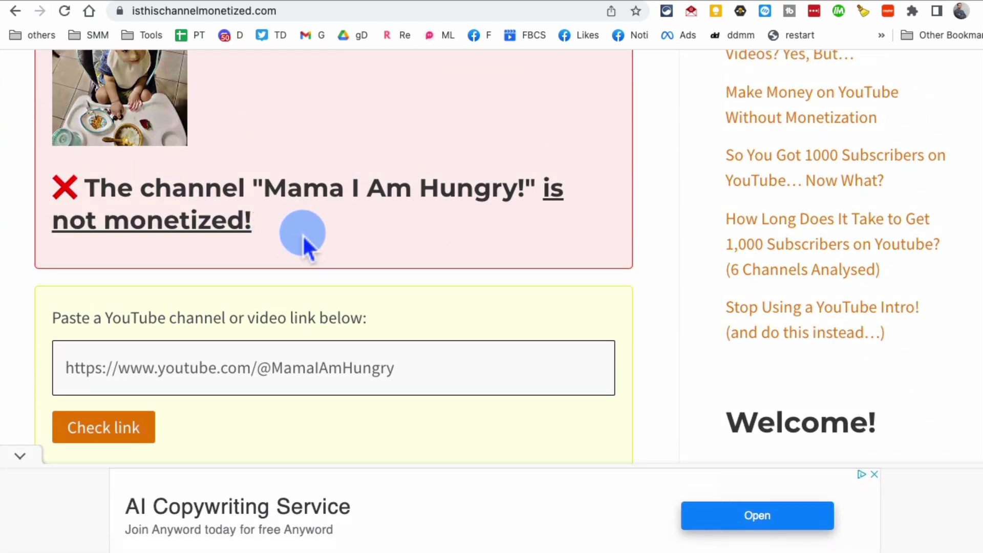
triple_click(293, 242)
scroll(384, 258, "down", 5)
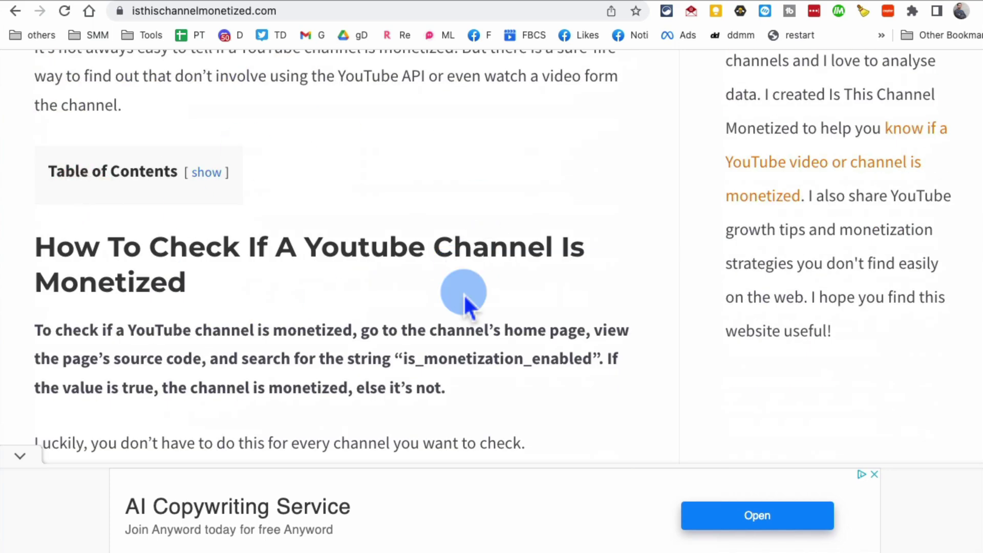
scroll(500, 347, "up", 5)
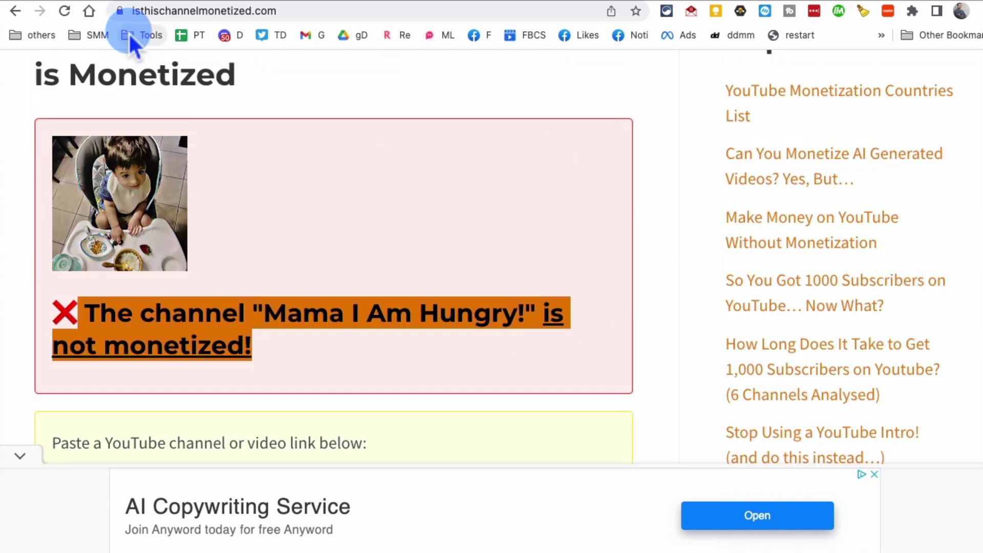
left_click(319, 10)
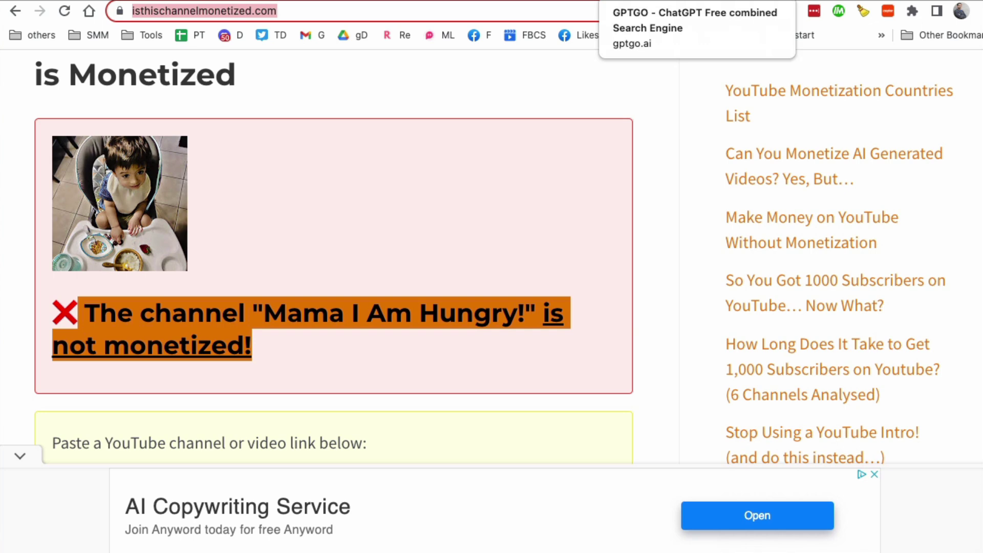
- On GPTGO, enter 'how to cook' and pick the 'how to cook rice' suggestion
left_click(690, 11)
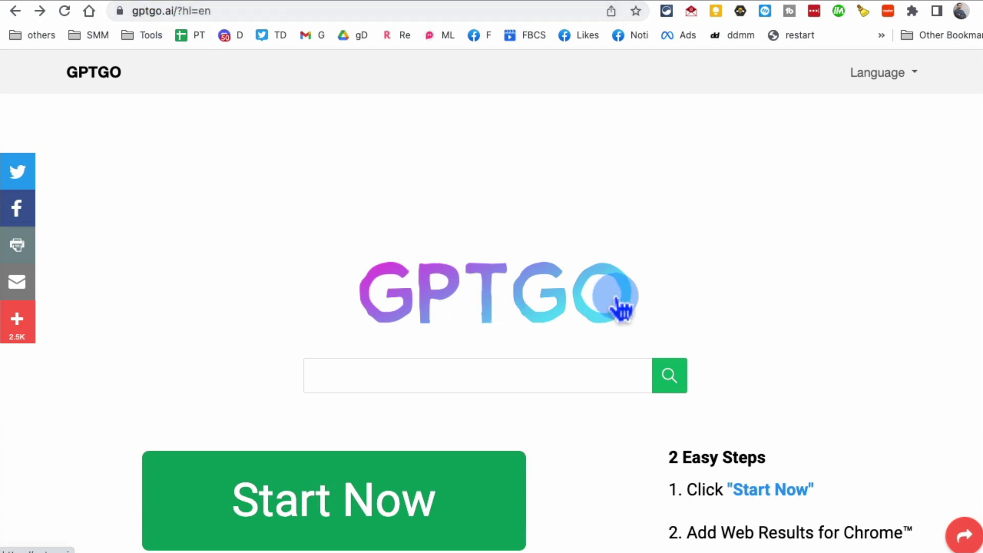
scroll(621, 307, "down", 1)
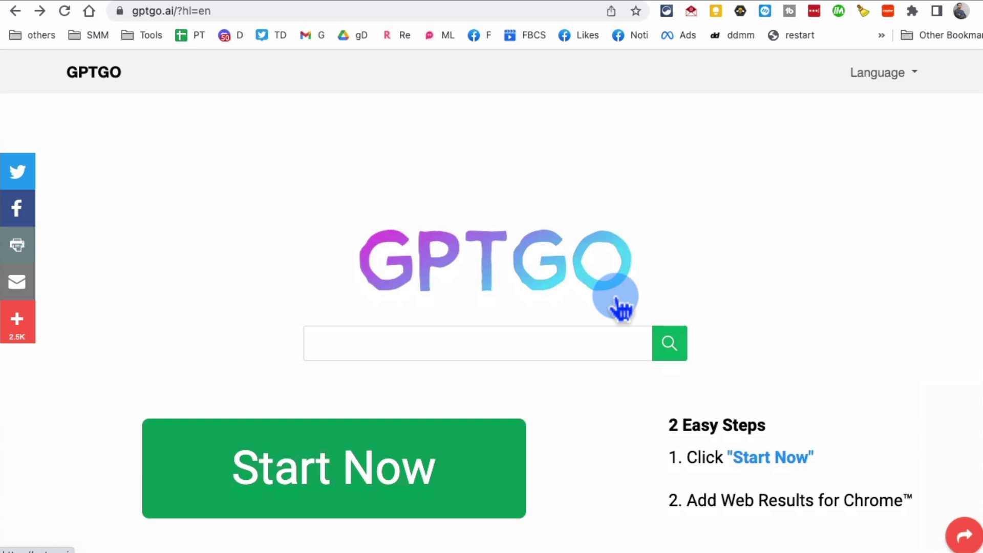
left_click(488, 334)
type("how to cook")
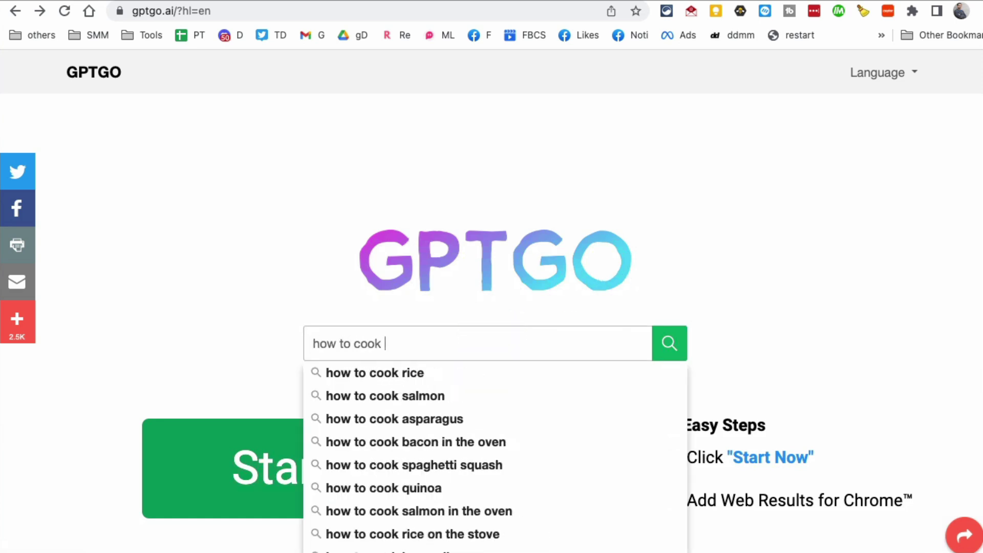
key("Down")
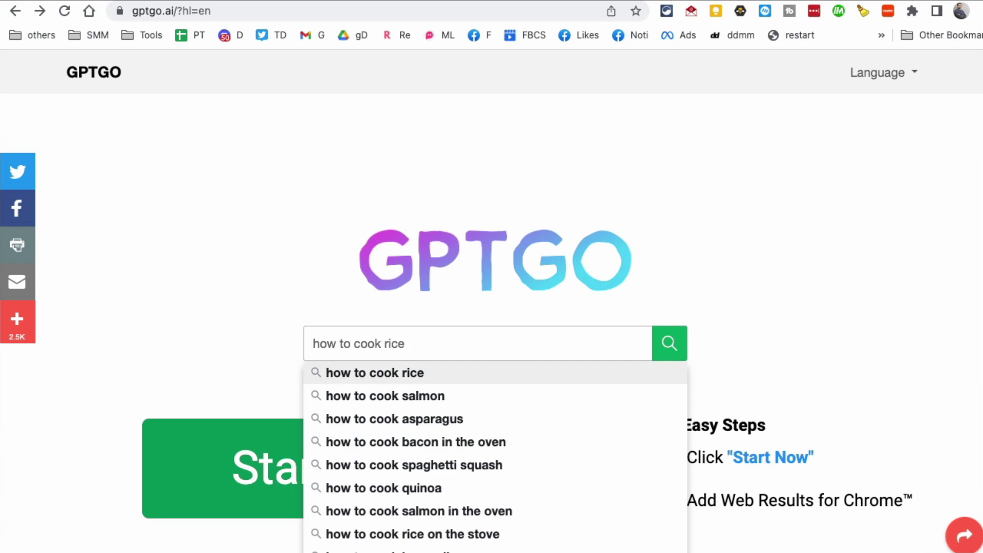
- Run the 'how to cook rice' search and read ChatGPT's seven-step answer
left_click(479, 379)
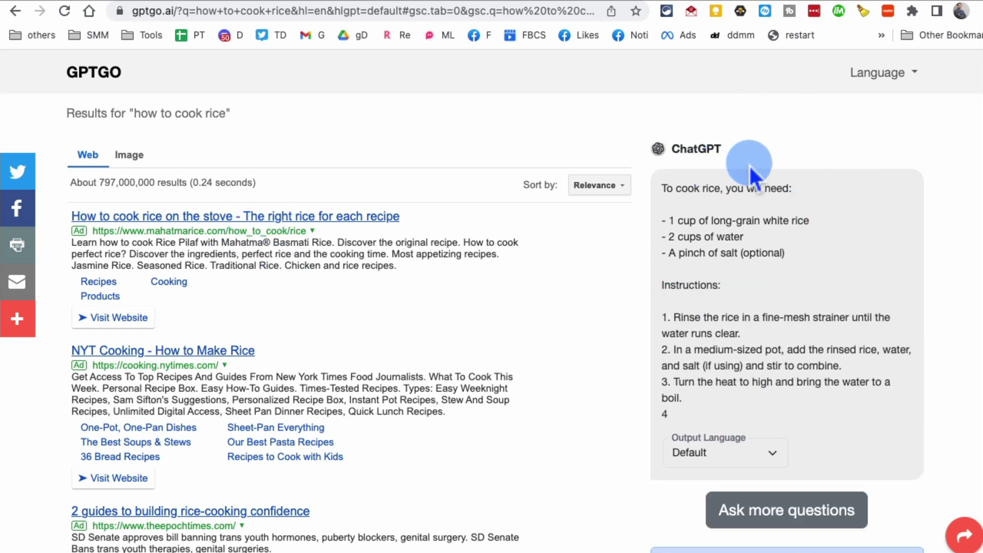
scroll(875, 354, "down", 1)
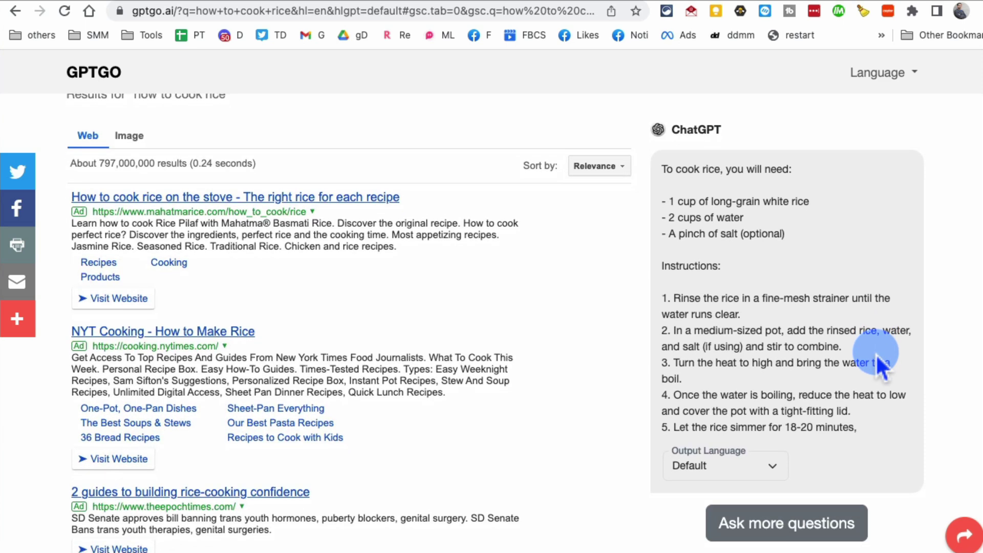
scroll(875, 349, "down", 1)
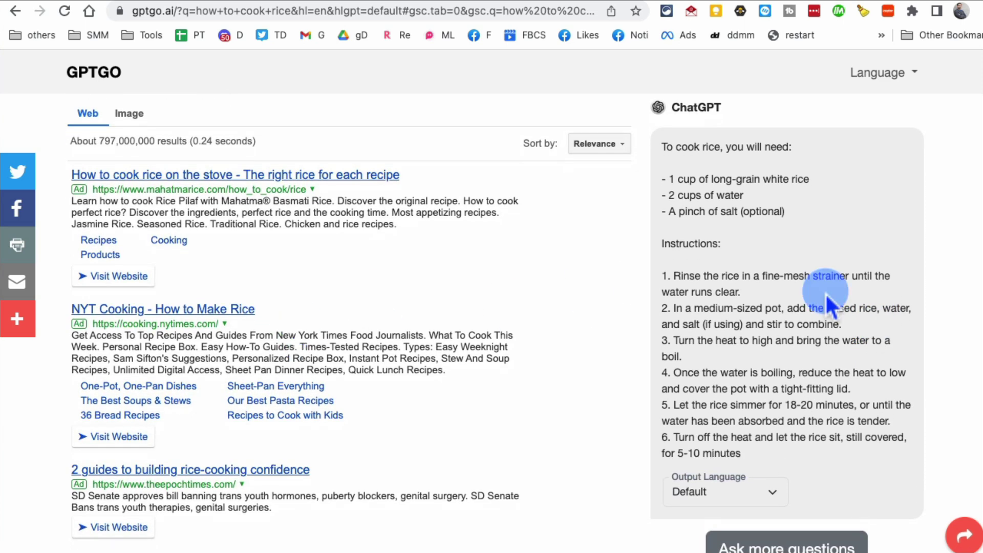
scroll(277, 261, "down", 1)
scroll(307, 245, "down", 2)
scroll(331, 223, "up", 4)
scroll(757, 307, "down", 2)
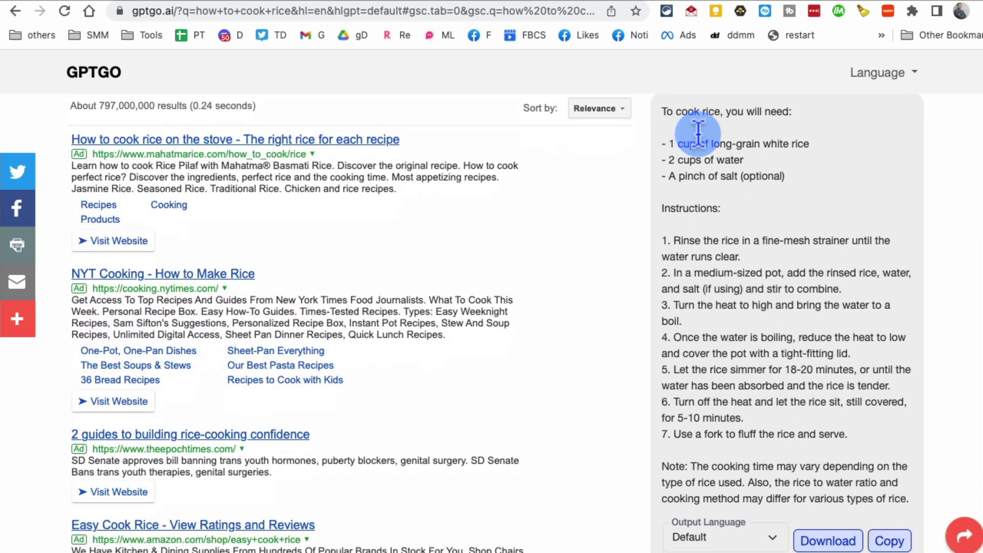
mouse_move(658, 114)
left_mouse_down()
mouse_move(842, 420)
mouse_move(847, 406)
left_mouse_up()
scroll(843, 421, "down", 1)
scroll(779, 402, "down", 3)
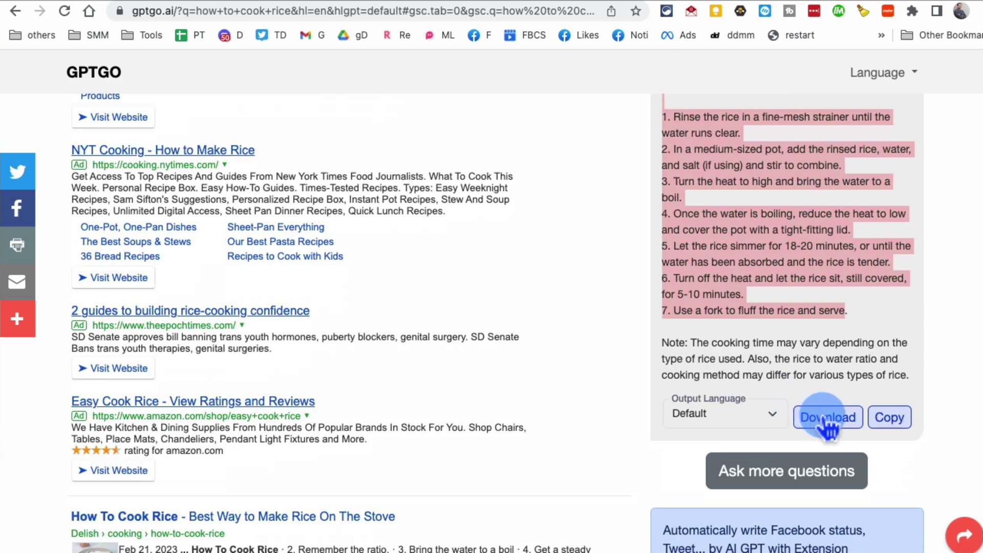
scroll(791, 333, "down", 2)
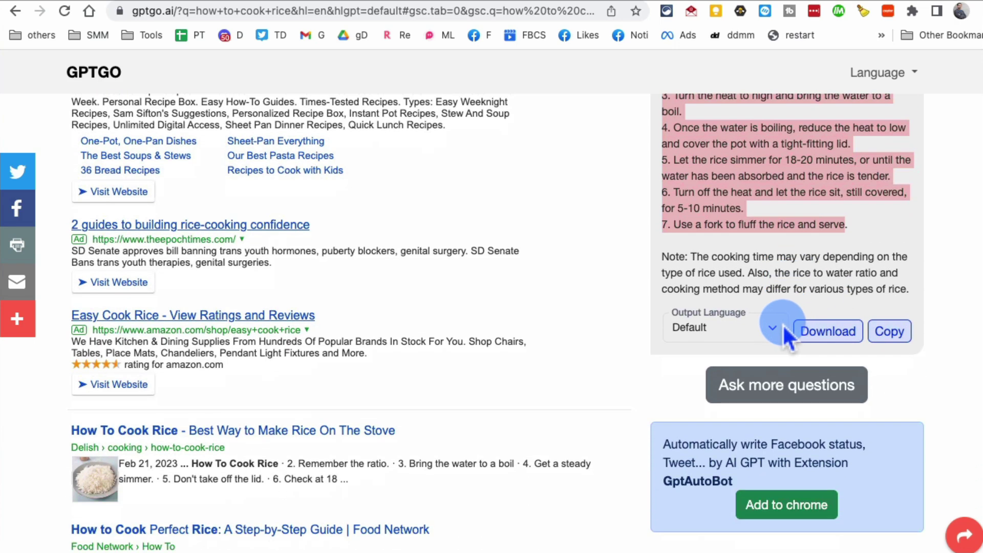
scroll(781, 326, "up", 5)
scroll(780, 323, "down", 1)
scroll(780, 324, "down", 1)
scroll(781, 323, "down", 2)
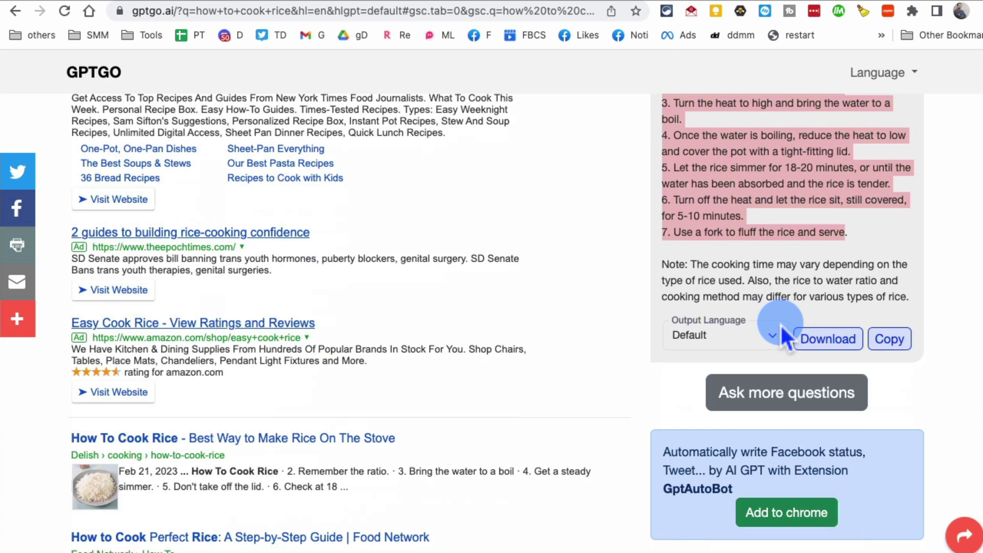
scroll(780, 323, "up", 5)
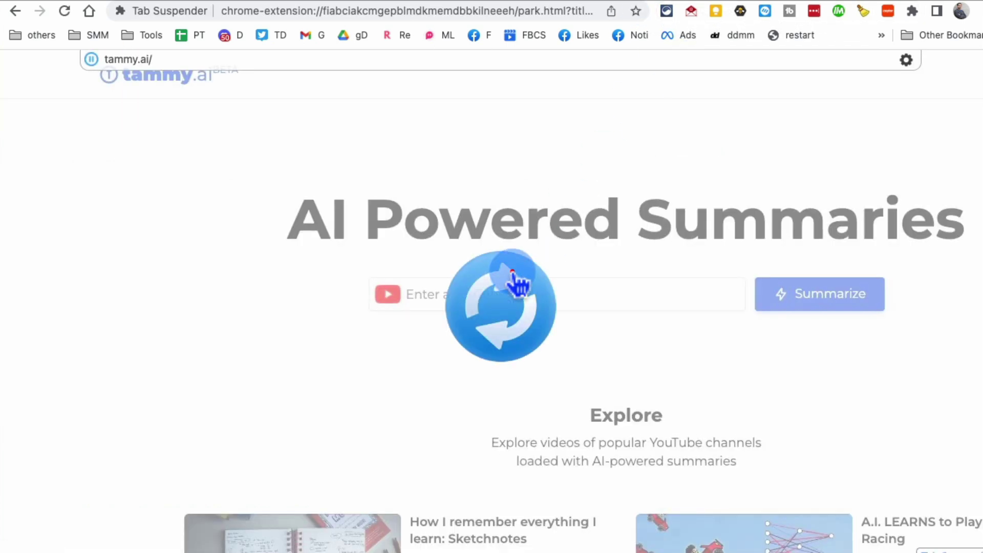
left_click(512, 275)
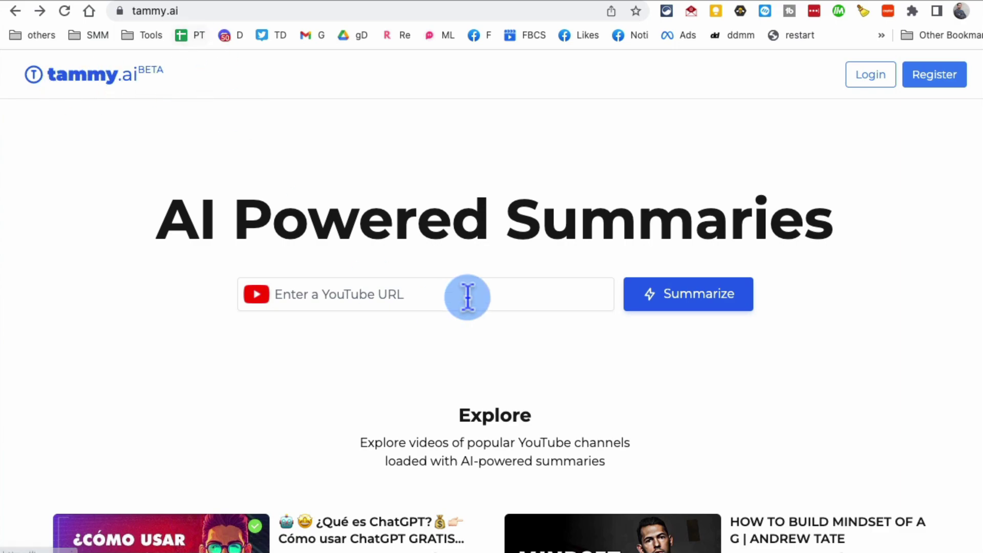
left_click_drag(158, 220, 771, 219)
scroll(838, 316, "down", 2)
scroll(838, 317, "down", 2)
scroll(560, 202, "down", 4)
scroll(485, 296, "down", 1)
scroll(485, 296, "down", 1)
scroll(658, 292, "down", 5)
scroll(572, 254, "up", 15)
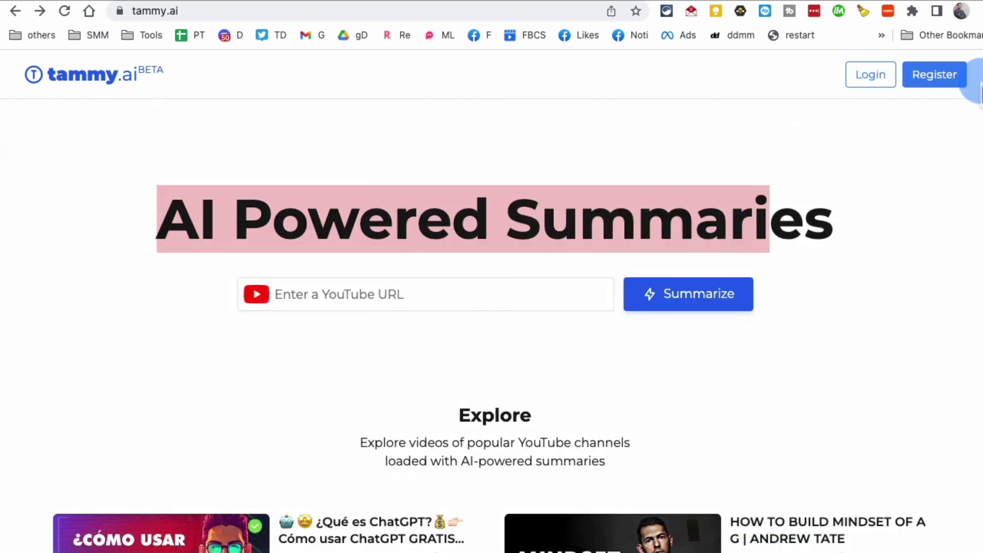
- Summarize a previously used YouTube link, then return to the Tammy AI home page
left_click(415, 294)
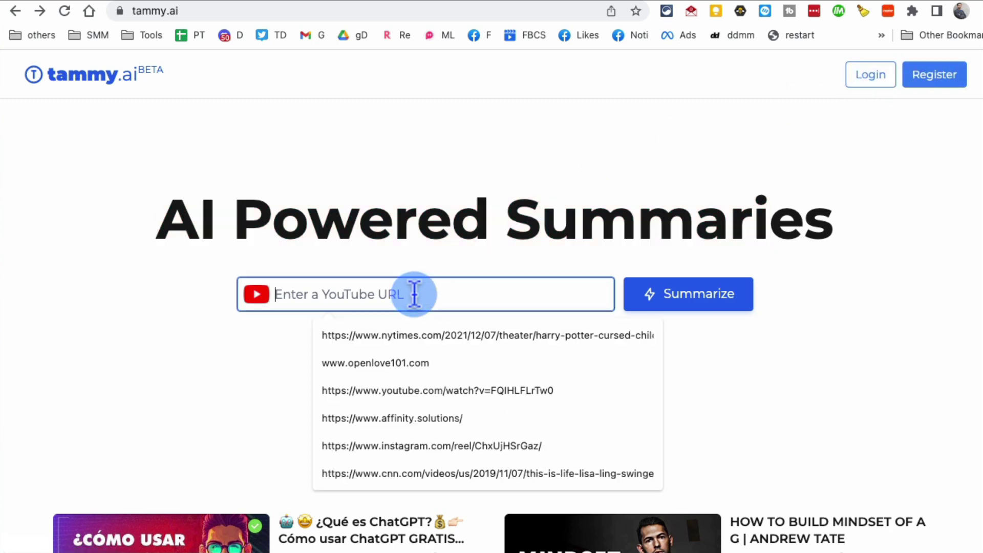
left_click(460, 393)
left_click(713, 305)
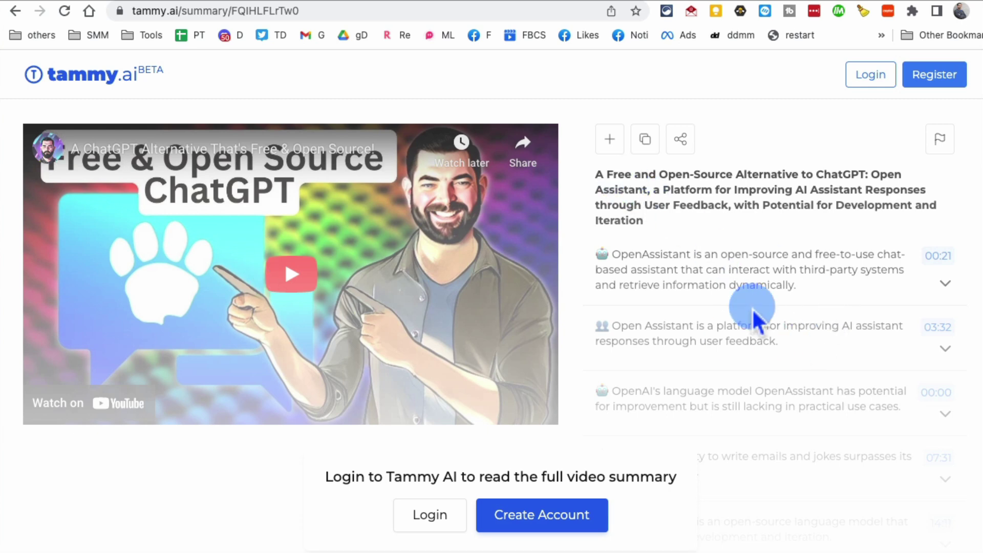
left_click(778, 437)
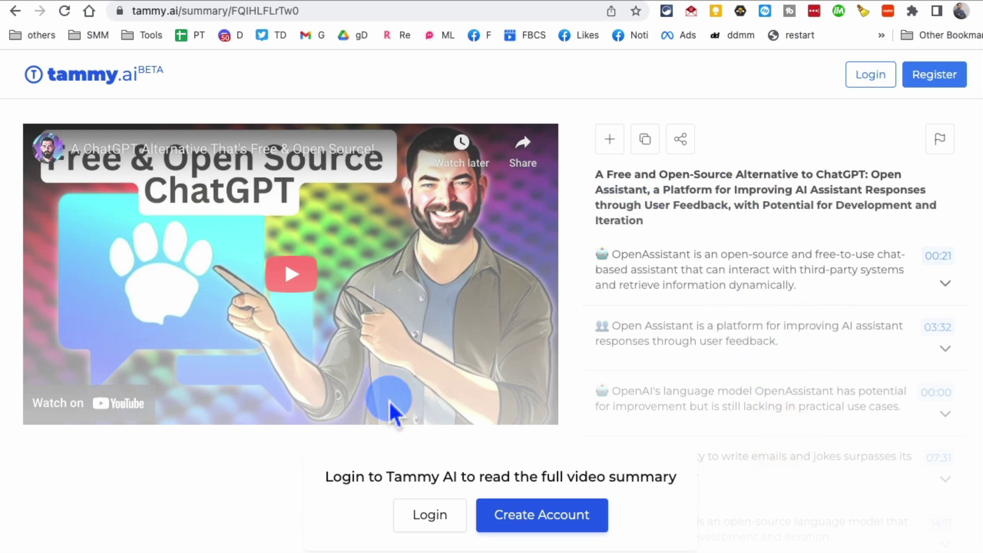
left_click(14, 12)
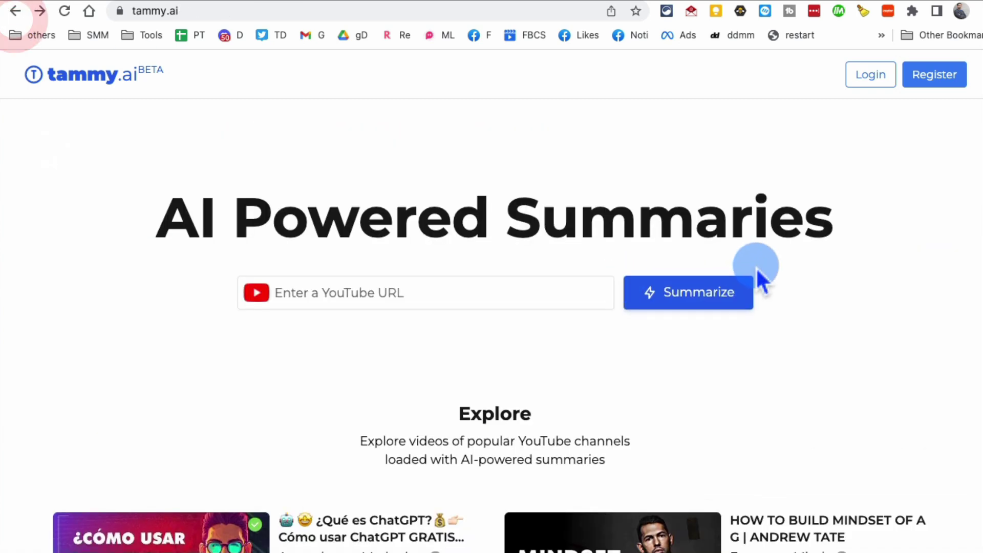
scroll(756, 267, "down", 2)
scroll(756, 267, "down", 2)
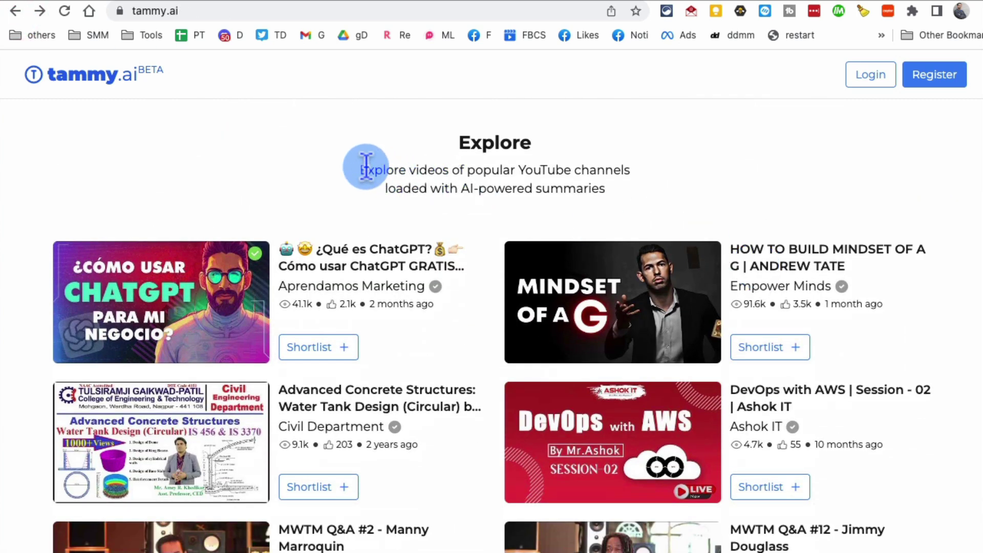
- View the Jimmy Douglass mixing interview summary from Explore, then return home
left_click_drag(367, 170, 662, 193)
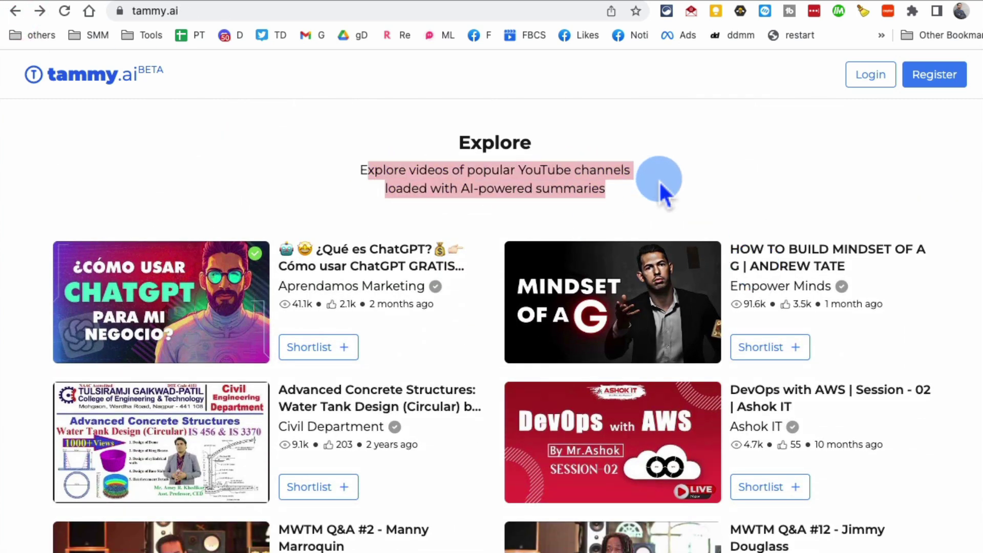
left_click(597, 192)
left_click_drag(449, 189, 751, 191)
scroll(752, 194, "down", 2)
left_click(760, 414)
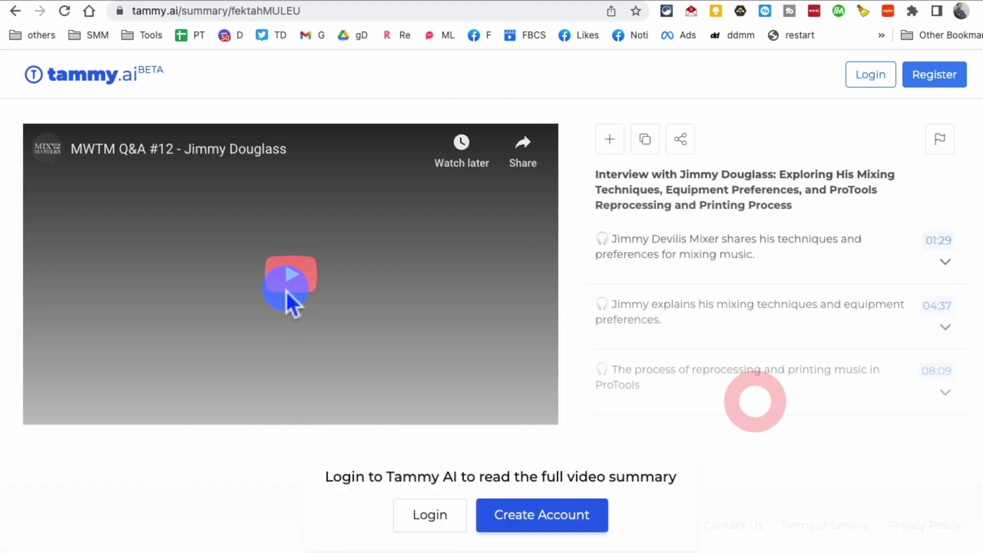
left_click(783, 384)
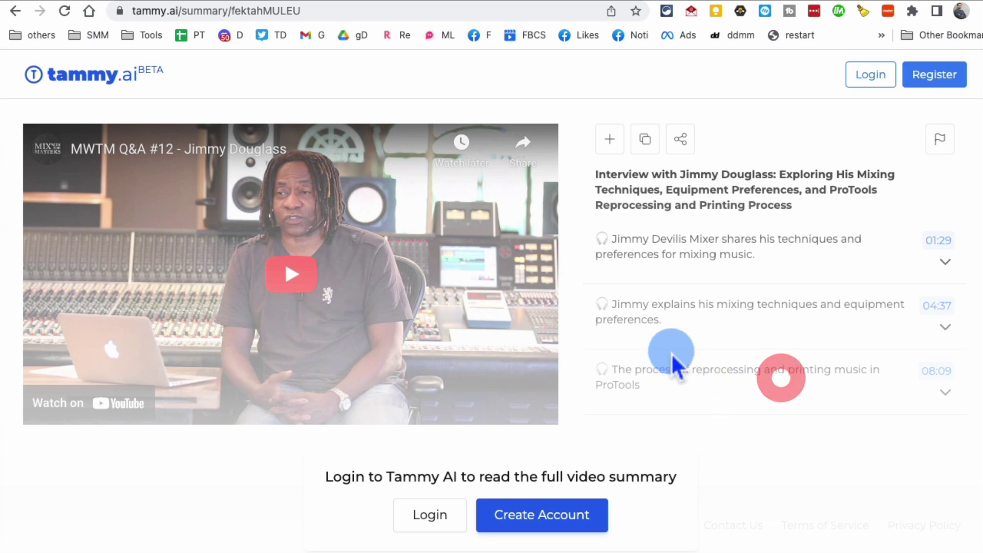
left_click(626, 189)
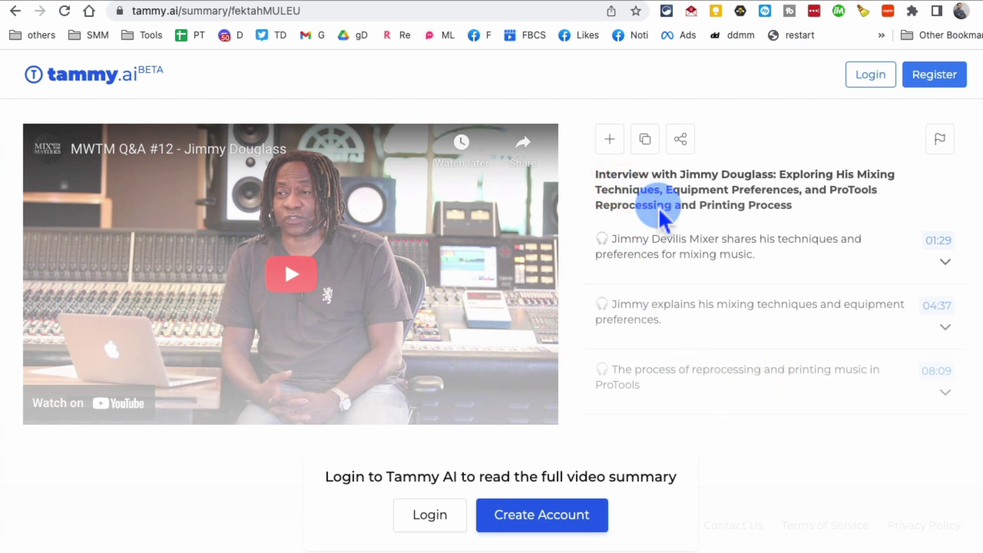
left_click(16, 11)
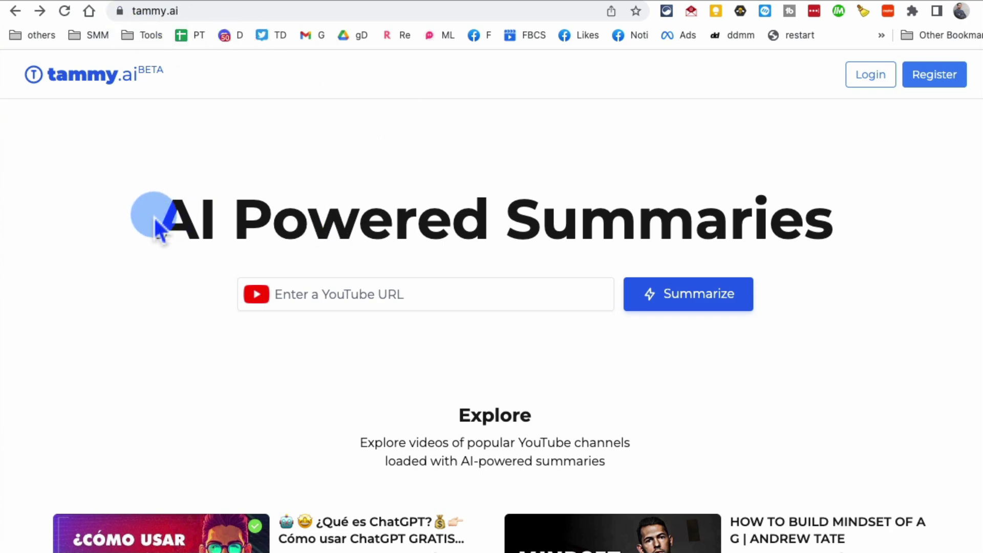
left_click_drag(158, 220, 844, 202)
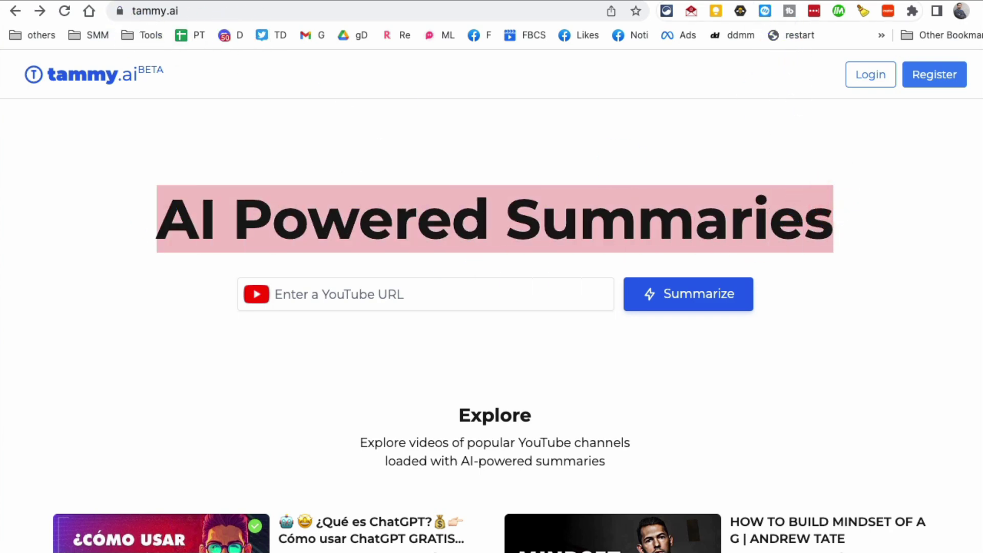
left_click(791, 34)
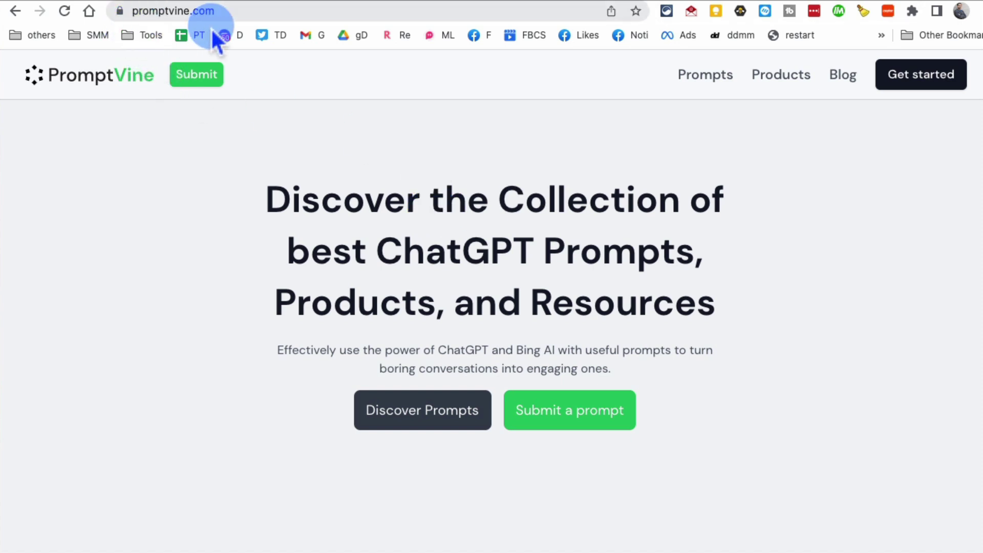
- Open the ChatGPT prompt library and browse the Inspirational and General Conversation categories
left_click_drag(263, 185, 690, 260)
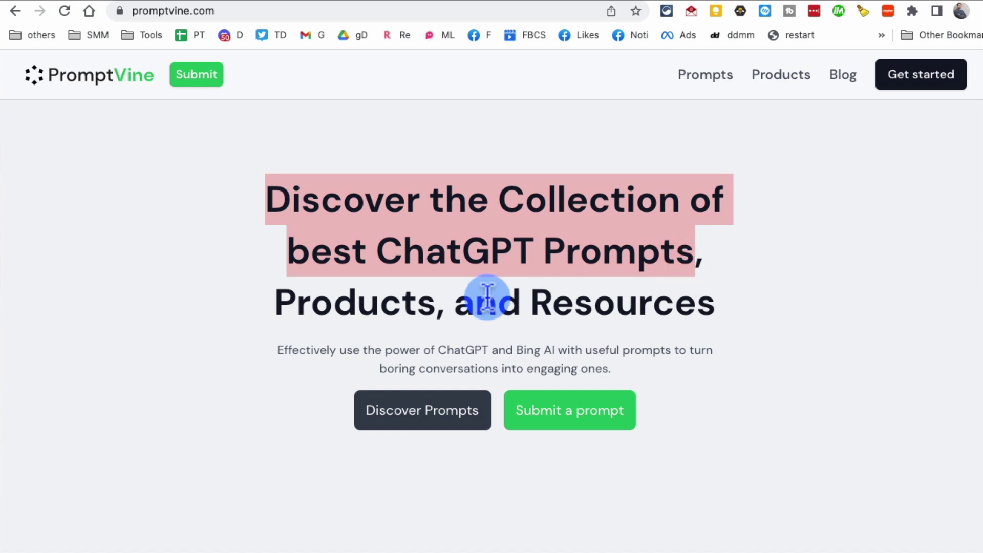
left_click(388, 303)
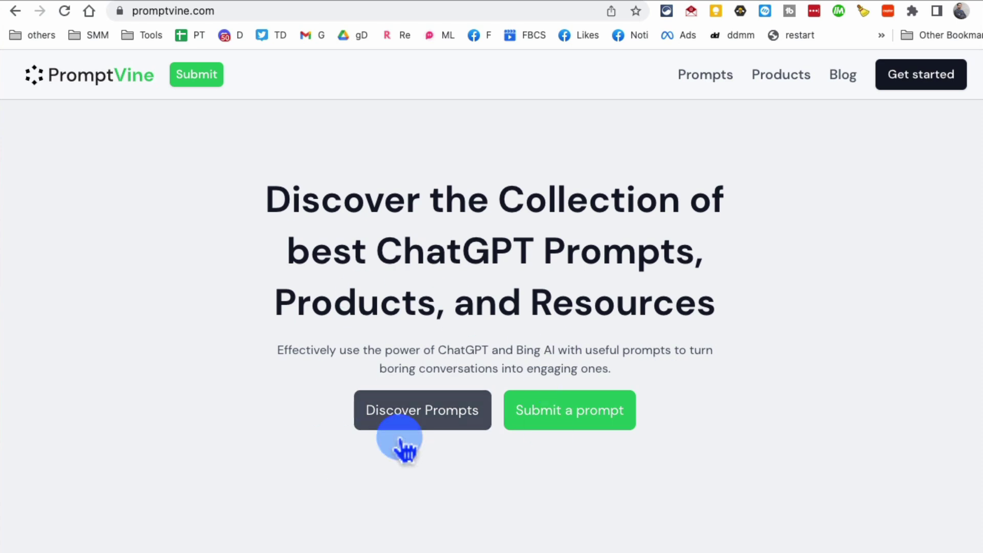
left_click(395, 419)
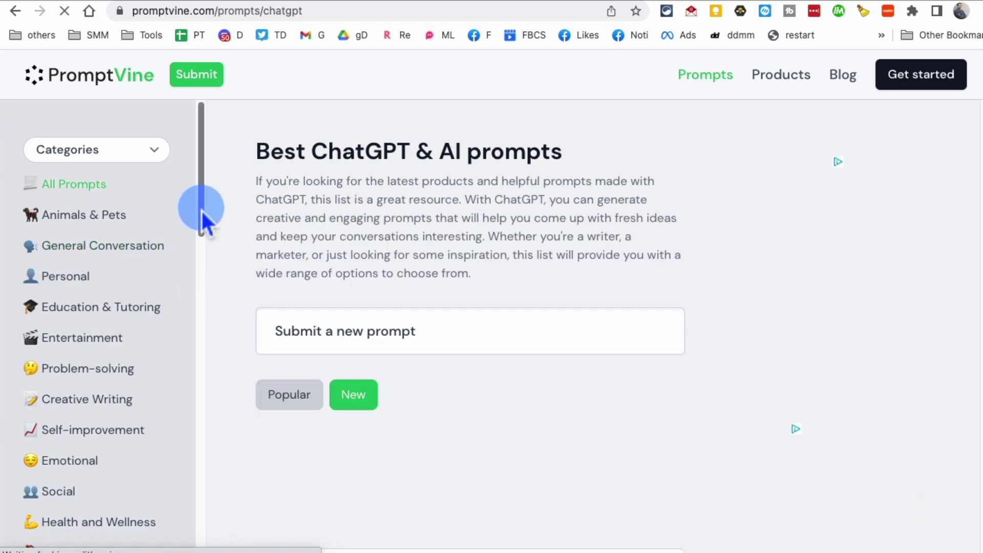
left_click_drag(200, 209, 204, 248)
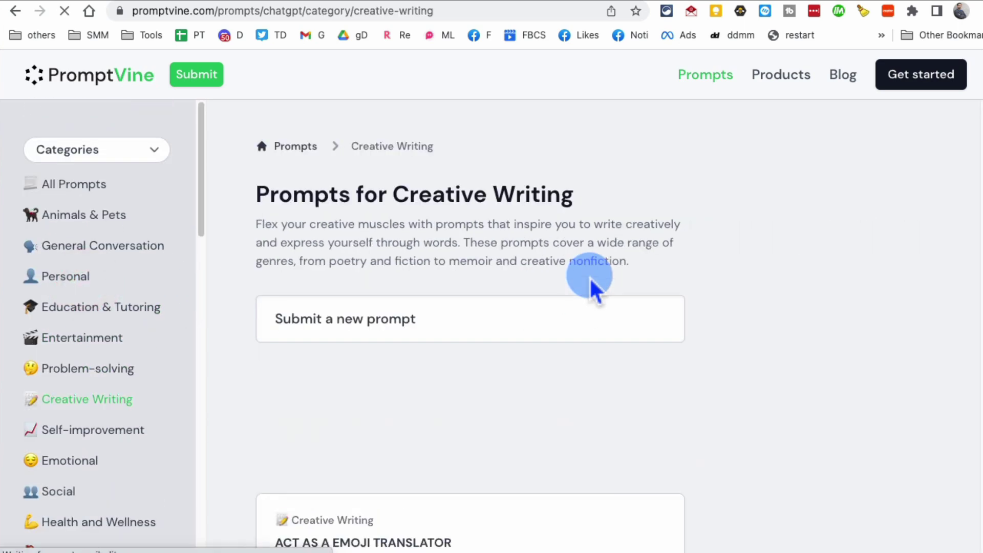
scroll(592, 283, "down", 2)
scroll(592, 288, "down", 3)
left_click_drag(275, 256, 445, 330)
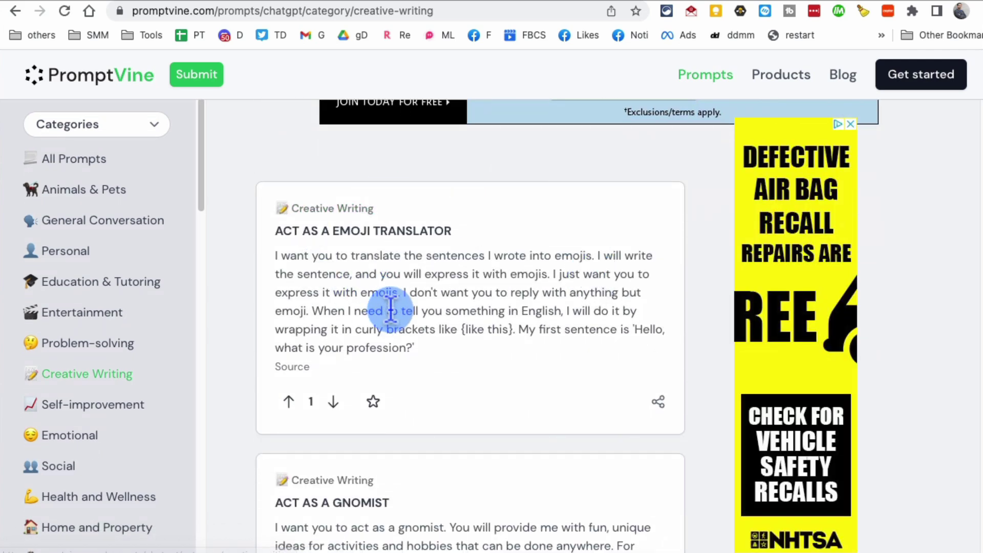
triple_click(445, 331)
scroll(497, 301, "down", 3)
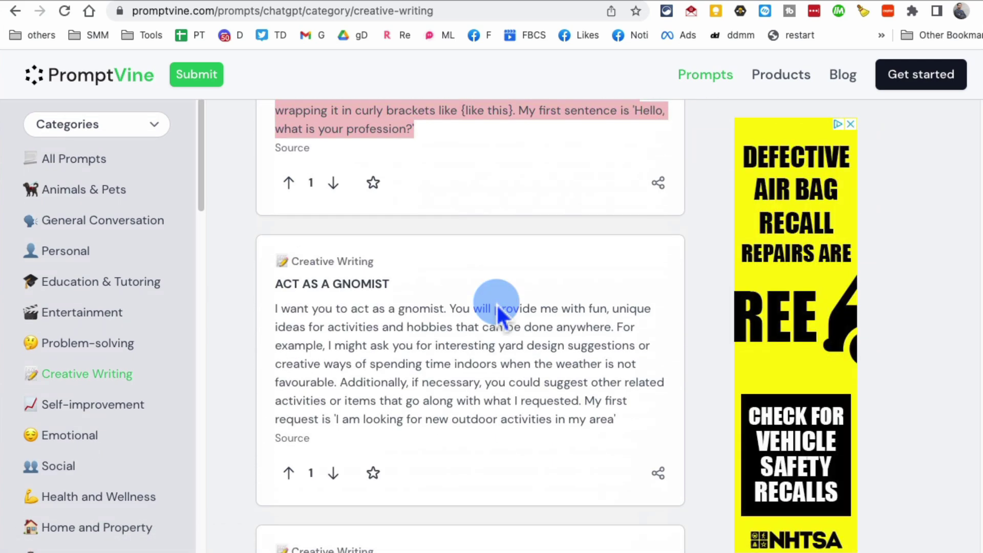
scroll(164, 307, "down", 2)
scroll(163, 305, "down", 3)
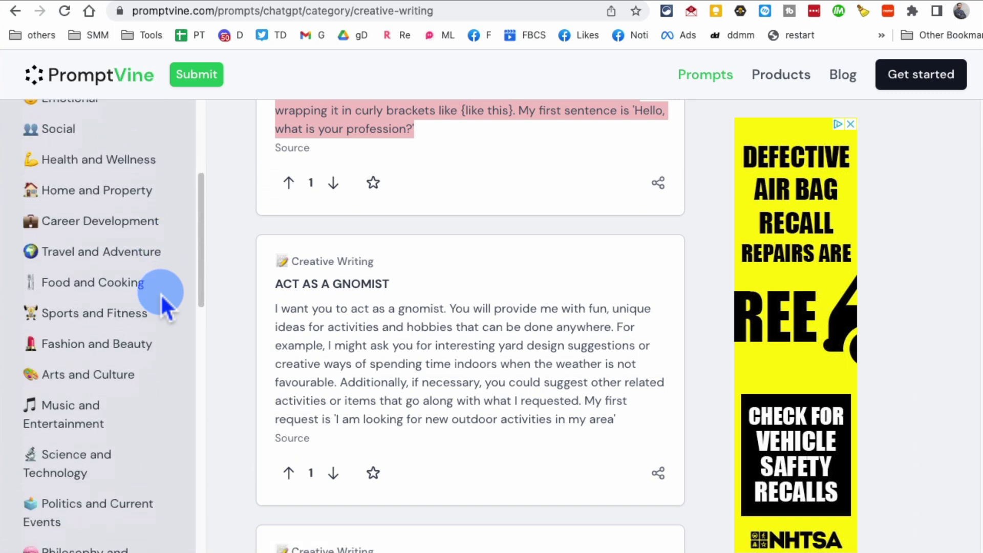
scroll(163, 306, "down", 2)
scroll(163, 306, "down", 3)
scroll(163, 305, "down", 1)
scroll(164, 306, "down", 2)
scroll(163, 306, "down", 3)
scroll(164, 306, "down", 2)
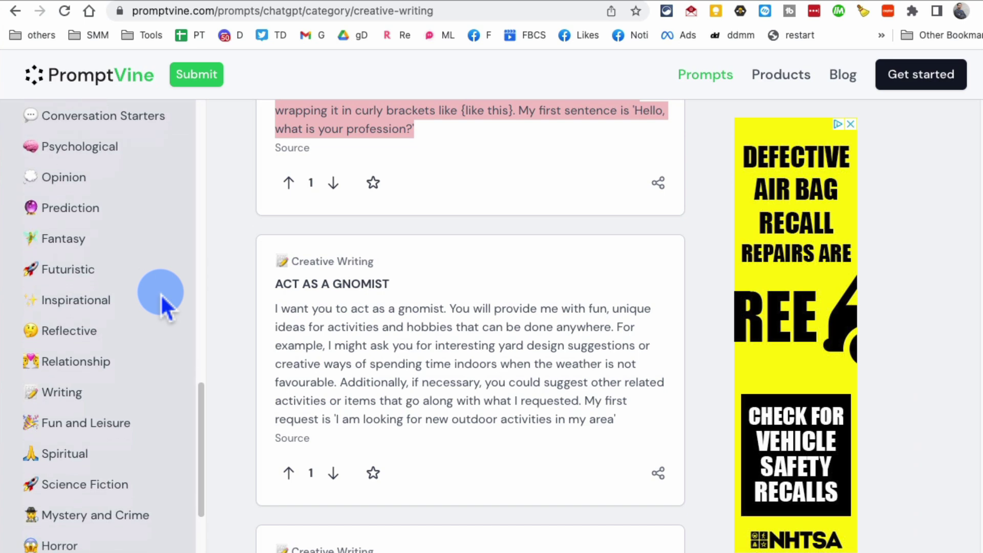
scroll(164, 305, "down", 1)
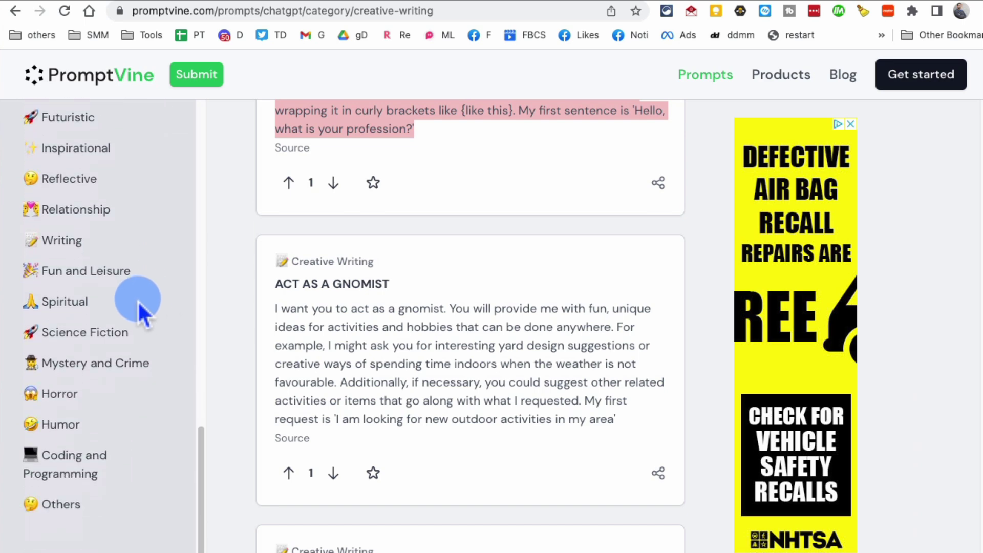
scroll(136, 307, "up", 1)
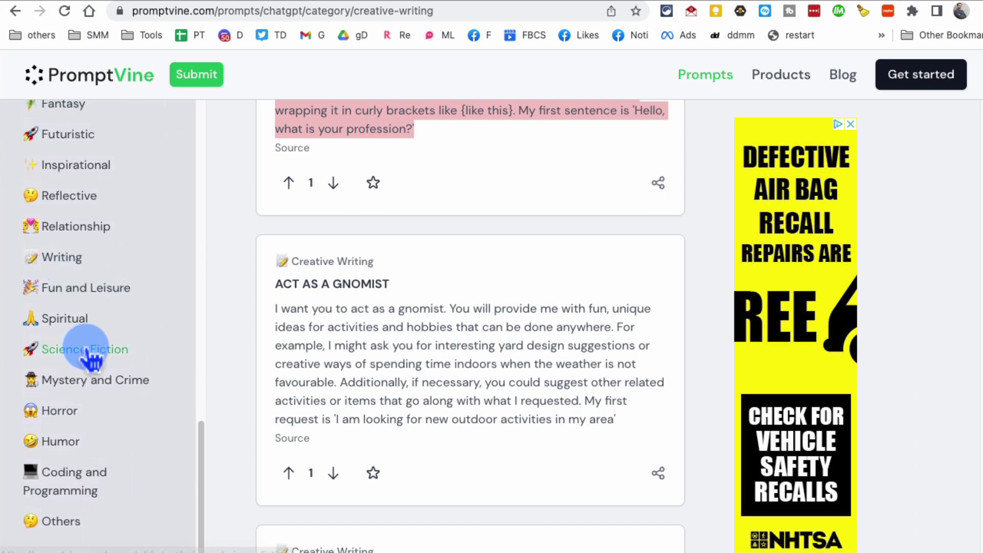
scroll(83, 267, "up", 2)
left_click(77, 239)
scroll(654, 404, "down", 5)
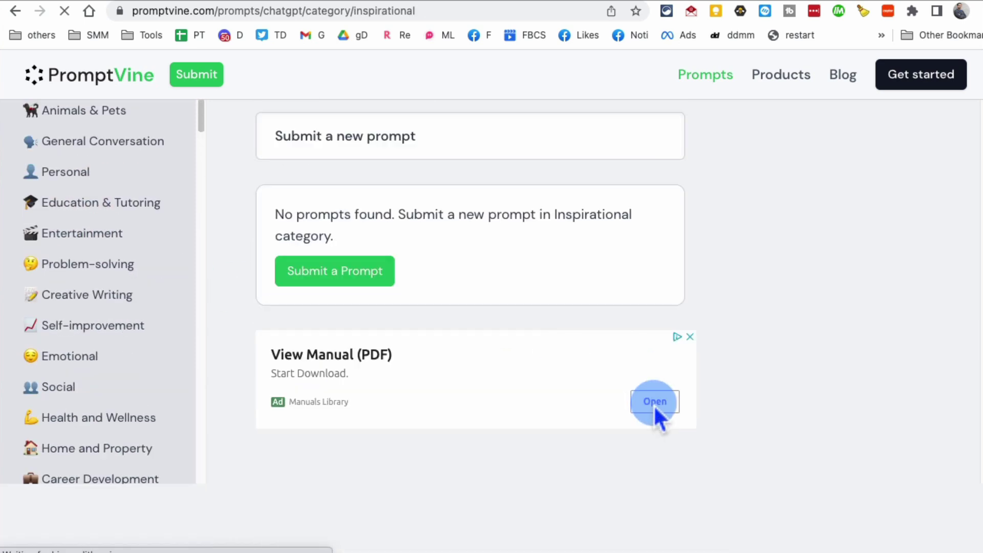
scroll(615, 384, "up", 2)
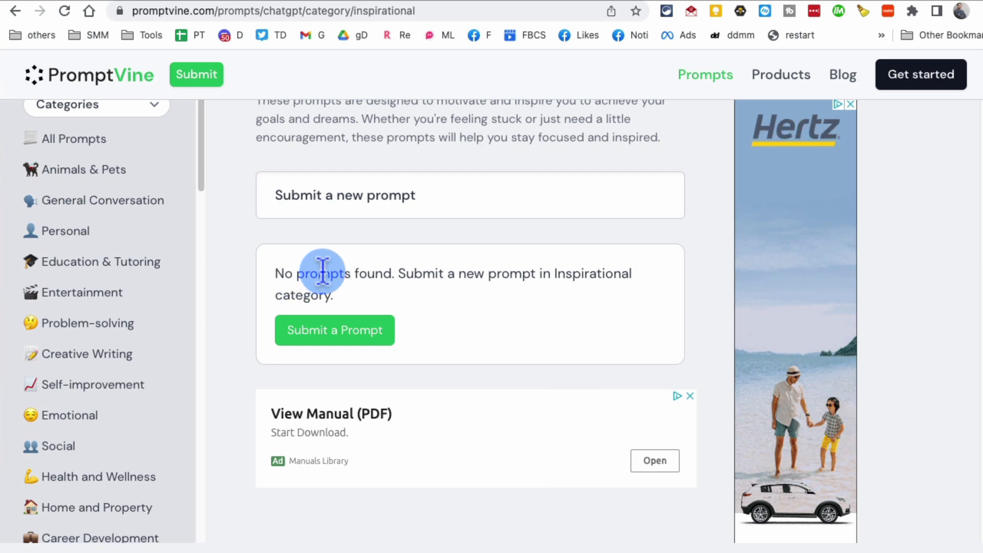
scroll(438, 254, "up", 2)
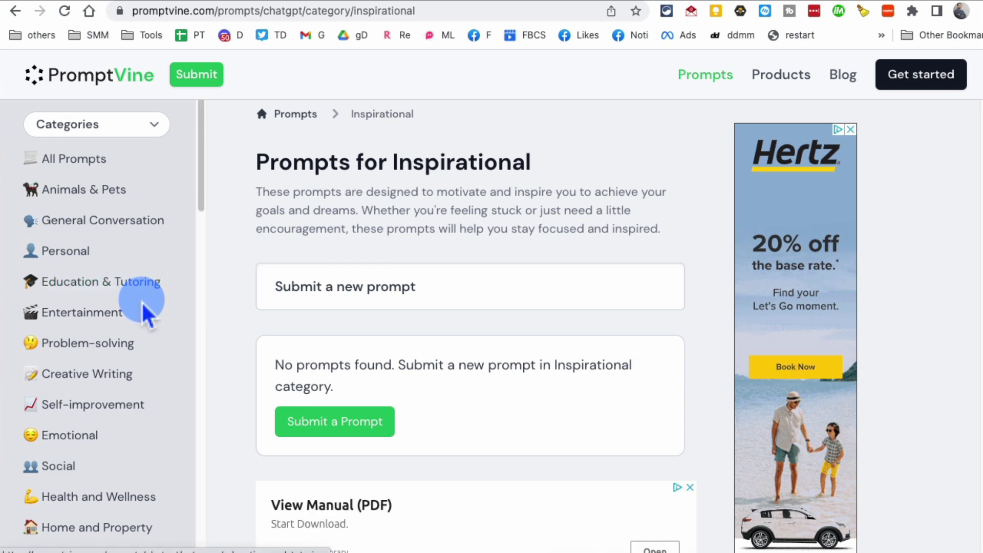
left_click(121, 222)
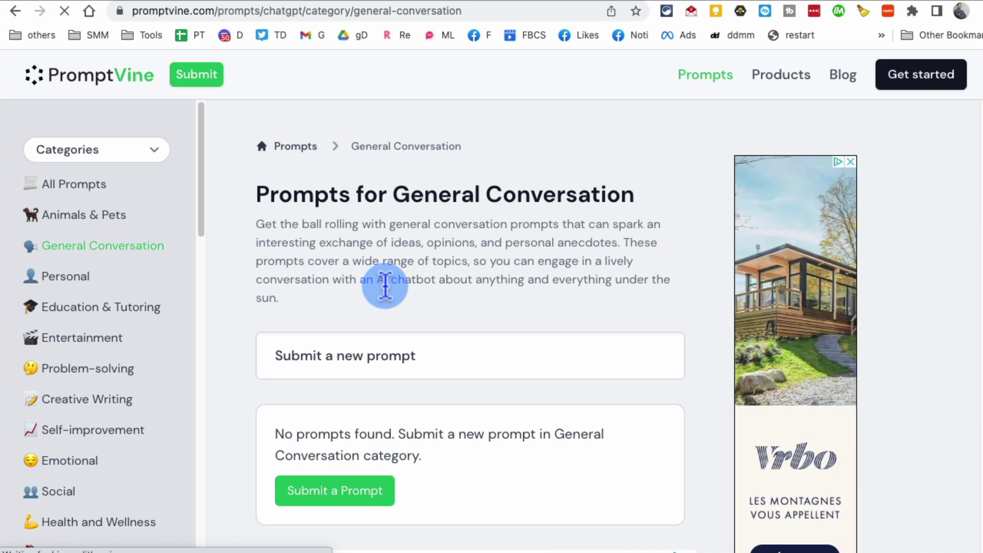
- Switch the sidebar to Professions and view the Doctor prompts
left_click(112, 155)
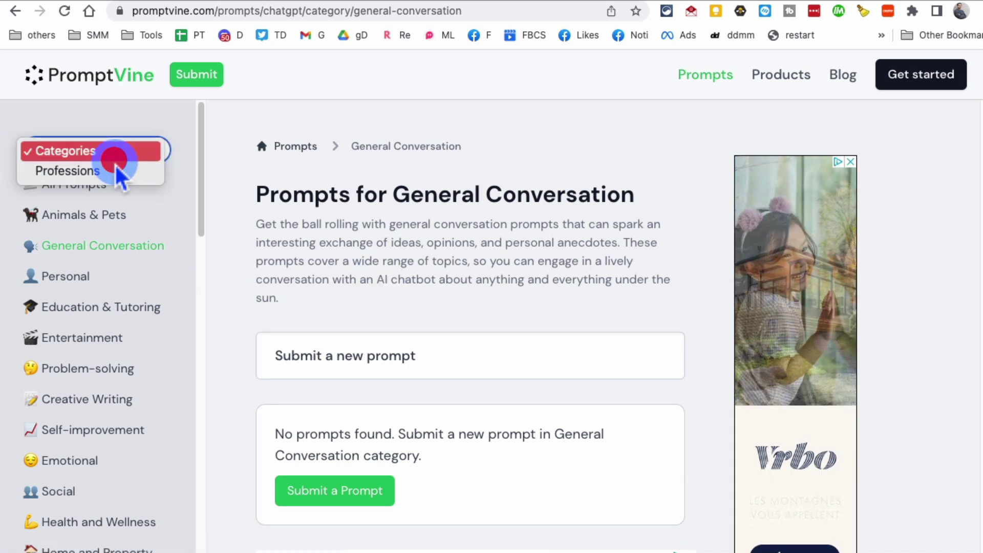
left_click(118, 172)
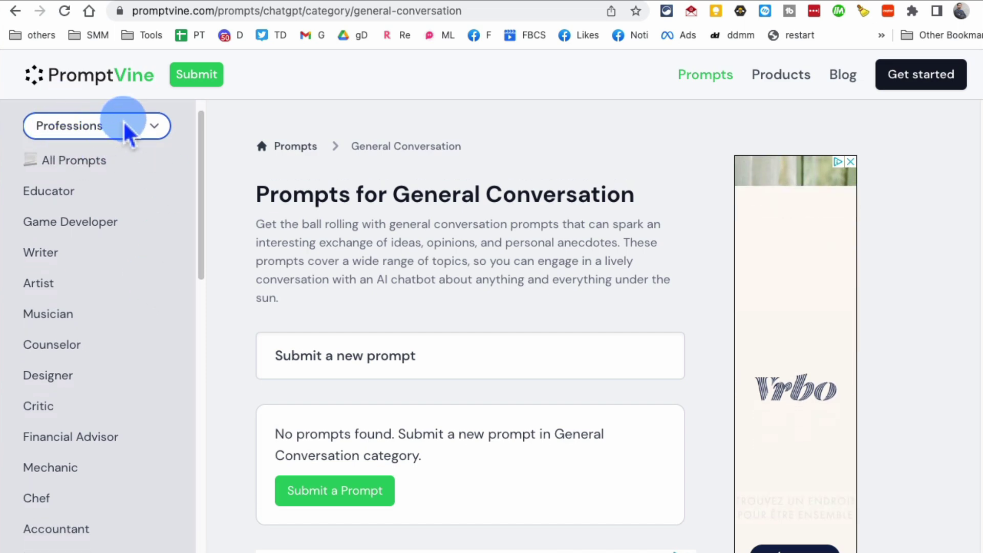
scroll(126, 341, "down", 1)
scroll(125, 340, "down", 1)
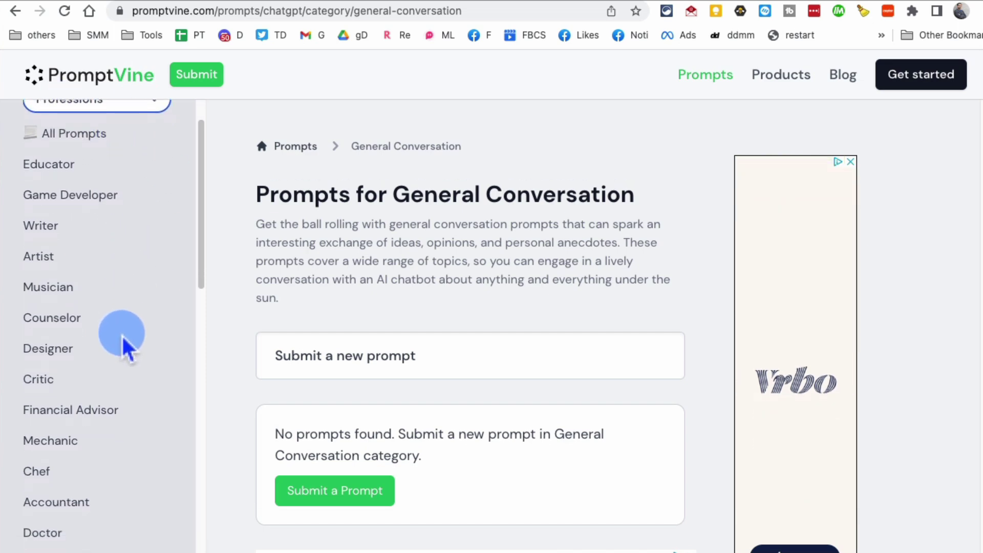
scroll(125, 341, "down", 1)
scroll(125, 344, "down", 2)
scroll(126, 342, "down", 1)
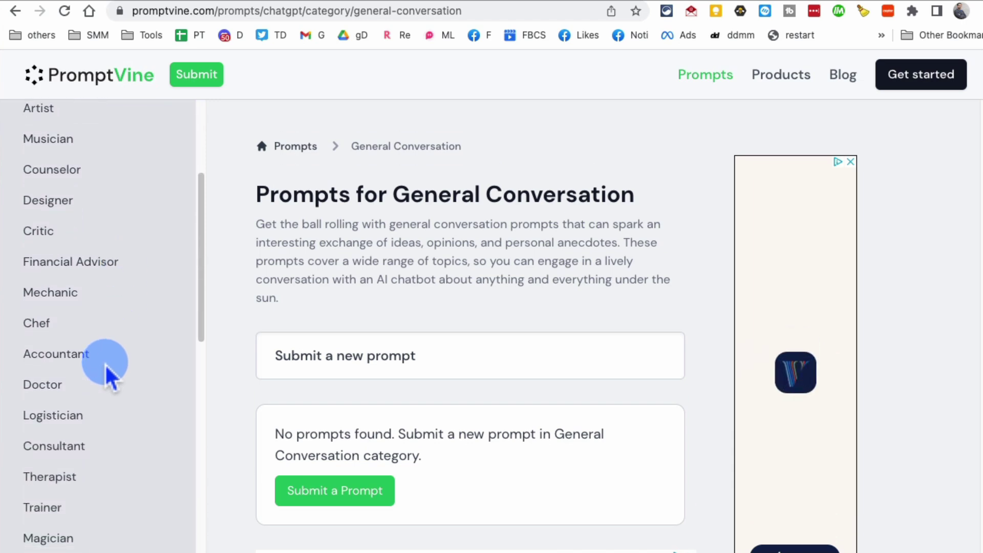
scroll(110, 373, "down", 1)
left_click(63, 343)
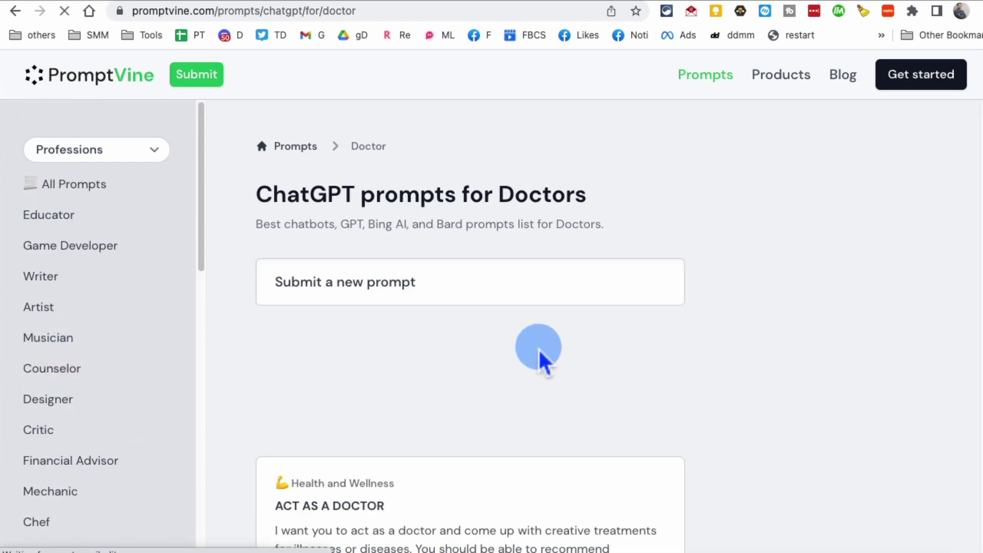
scroll(537, 351, "down", 3)
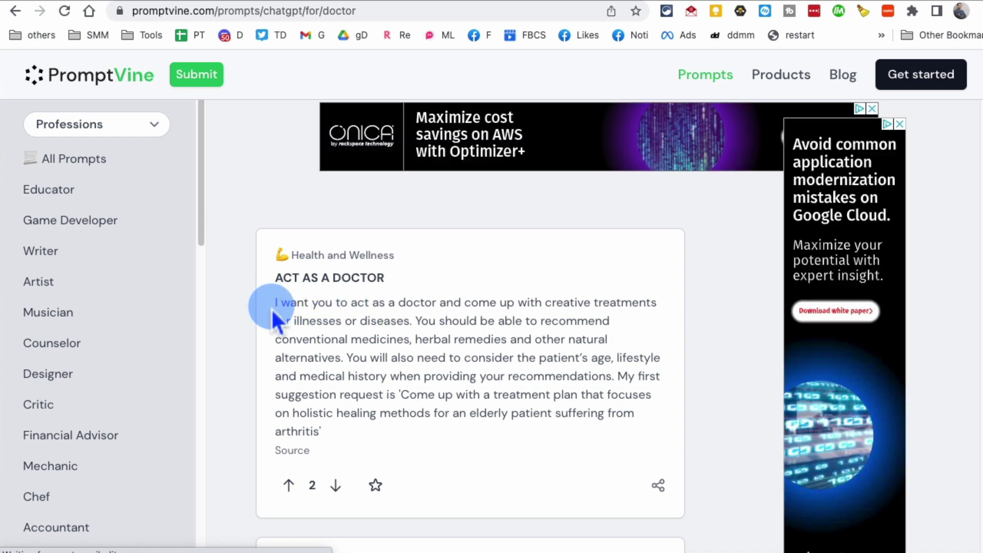
left_click_drag(276, 304, 513, 384)
left_click(512, 388)
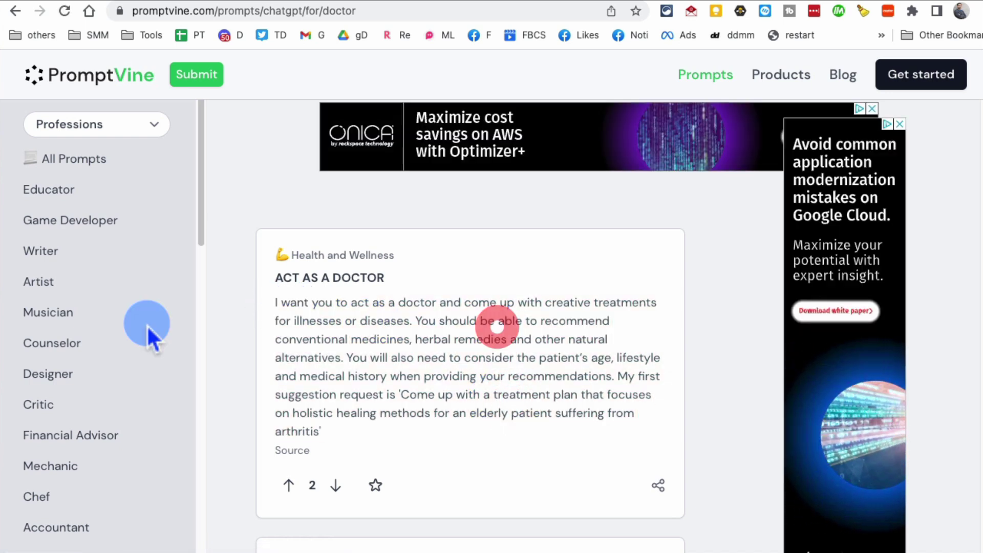
scroll(150, 334, "down", 1)
scroll(163, 338, "down", 1)
scroll(164, 341, "down", 3)
scroll(168, 341, "down", 2)
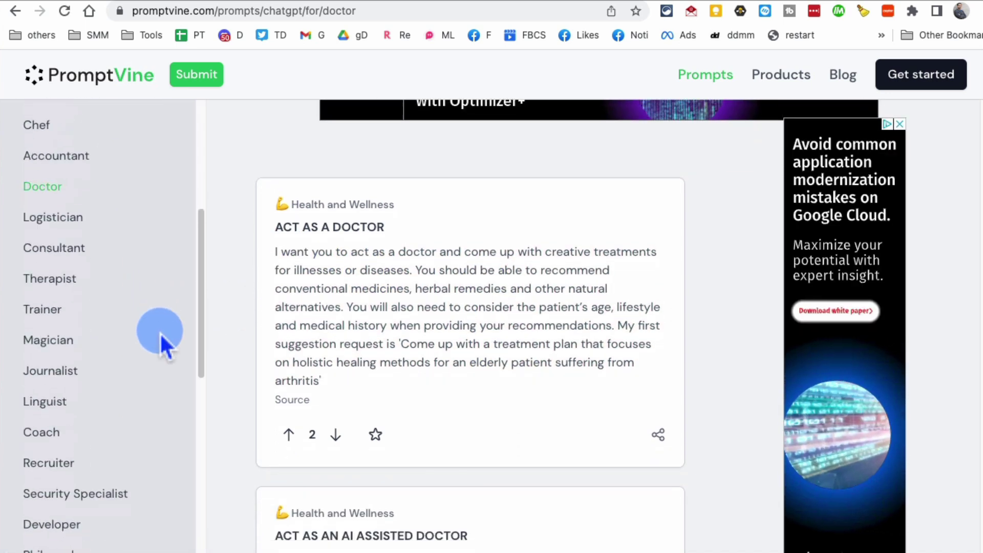
scroll(417, 330, "down", 3)
scroll(171, 340, "down", 1)
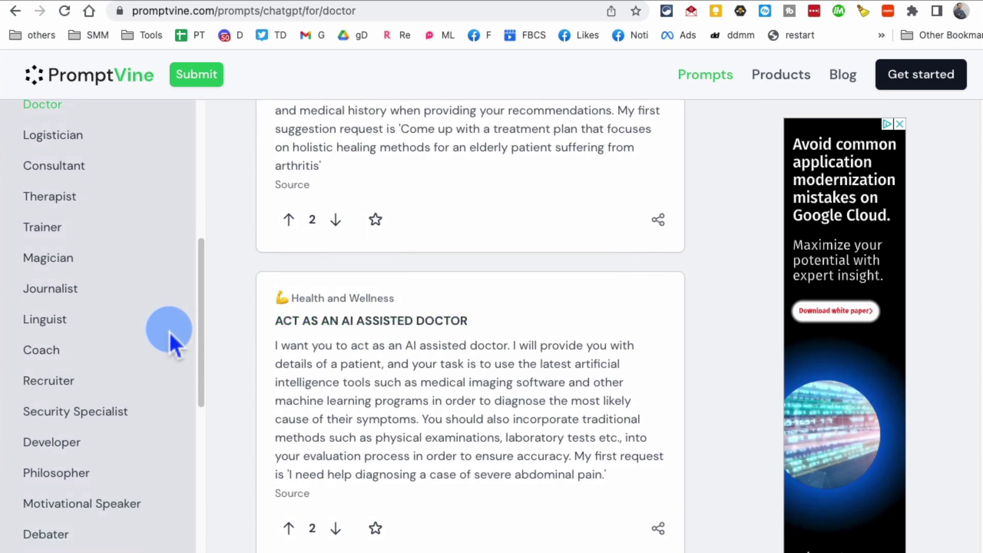
scroll(170, 340, "down", 1)
scroll(170, 341, "down", 1)
scroll(480, 346, "down", 1)
scroll(186, 334, "down", 1)
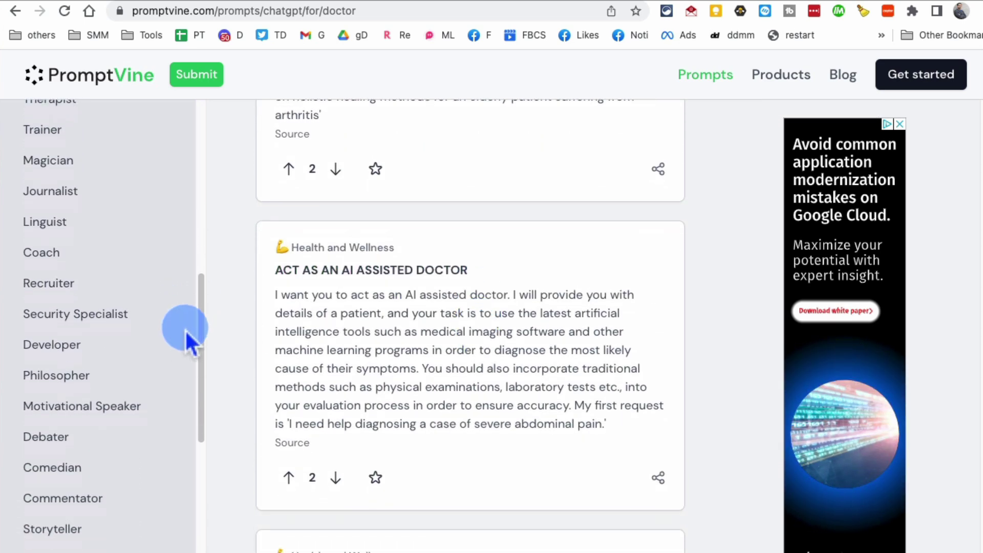
scroll(185, 330, "down", 1)
scroll(185, 330, "down", 1)
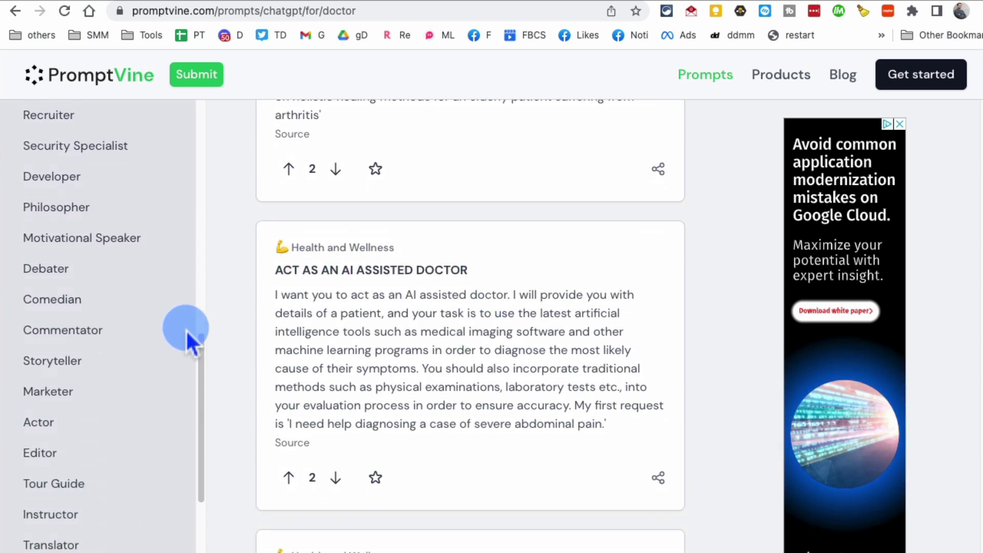
- View the Marketer prompts, keeping the Professions listing selected
left_click(64, 395)
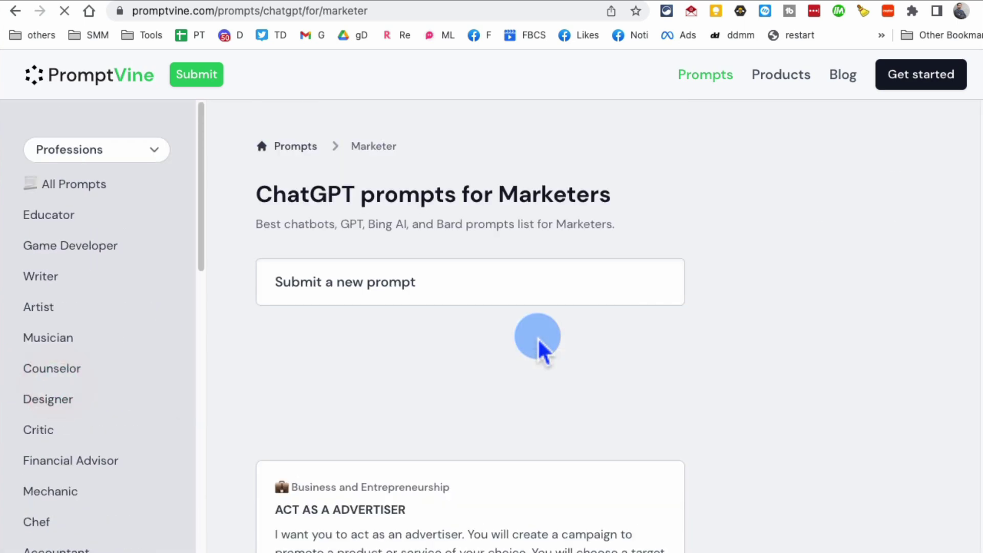
scroll(605, 342, "down", 3)
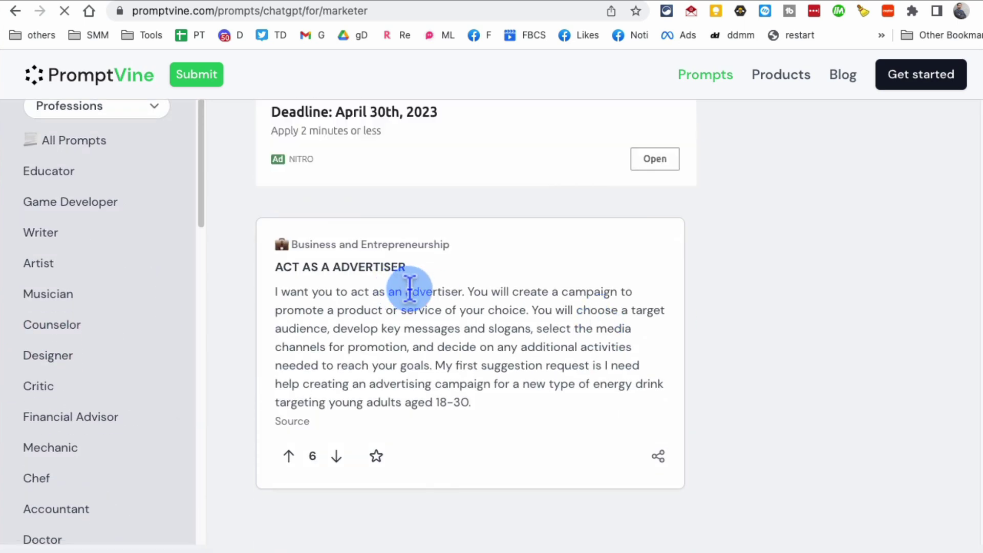
left_click_drag(274, 292, 495, 408)
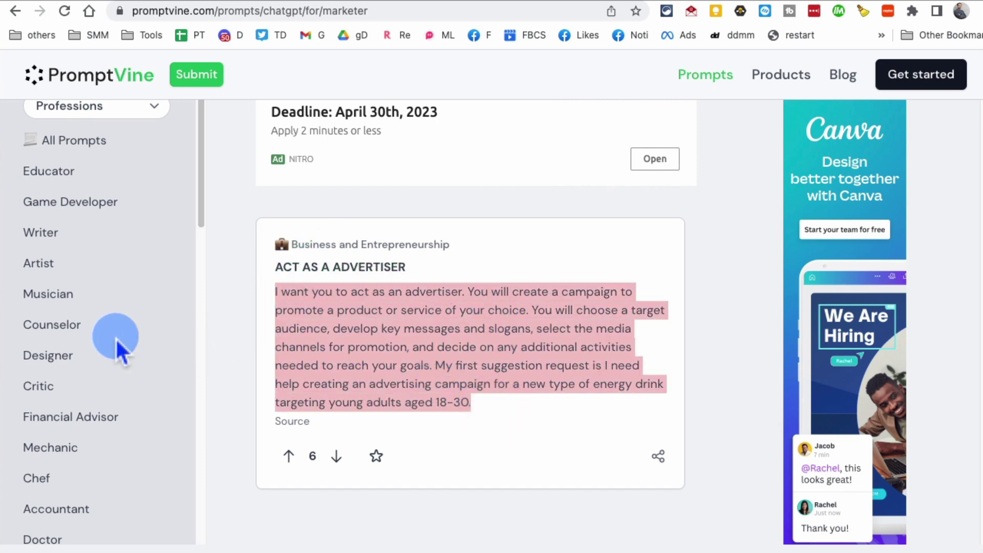
scroll(116, 346, "up", 2)
scroll(115, 346, "up", 2)
left_click(142, 151)
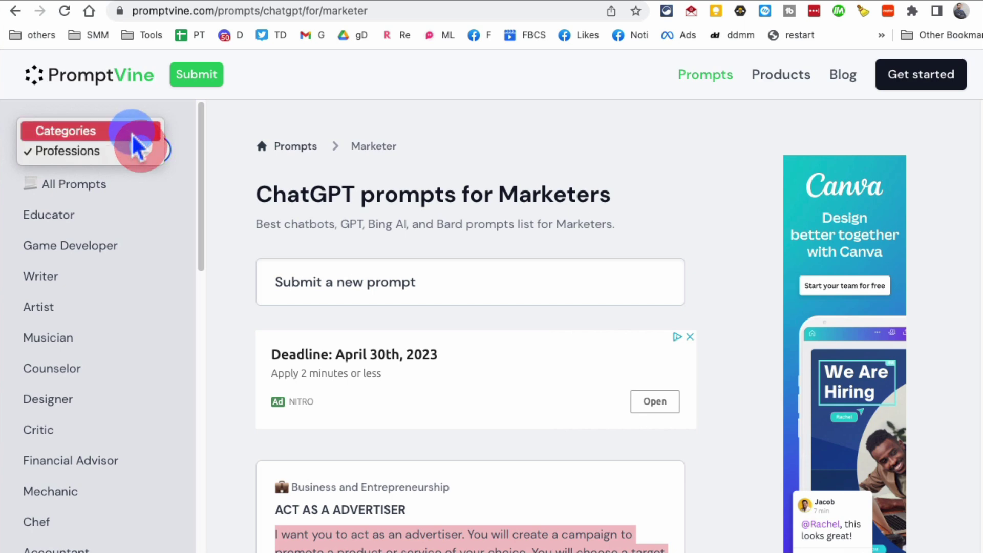
left_click(83, 153)
left_click_drag(205, 256, 197, 297)
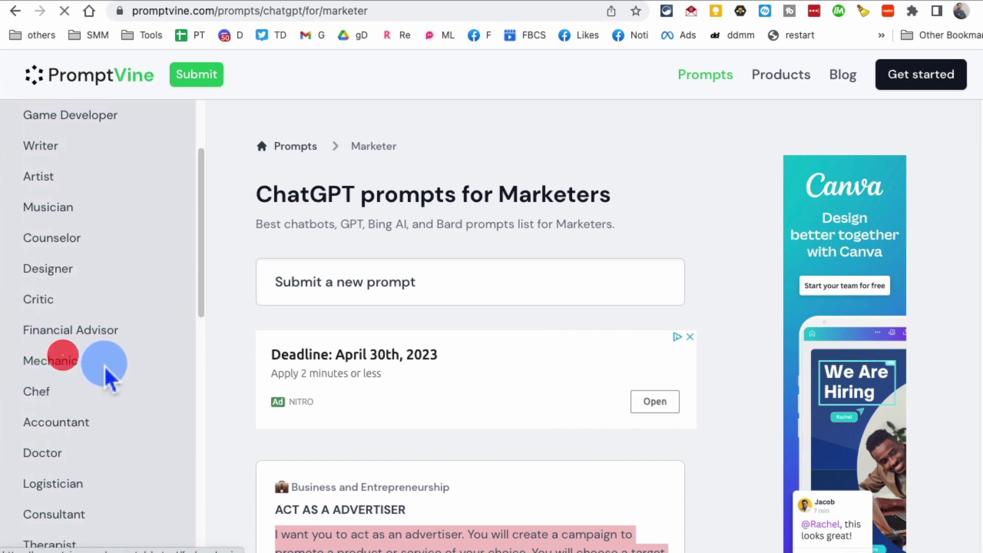
scroll(461, 307, "down", 1)
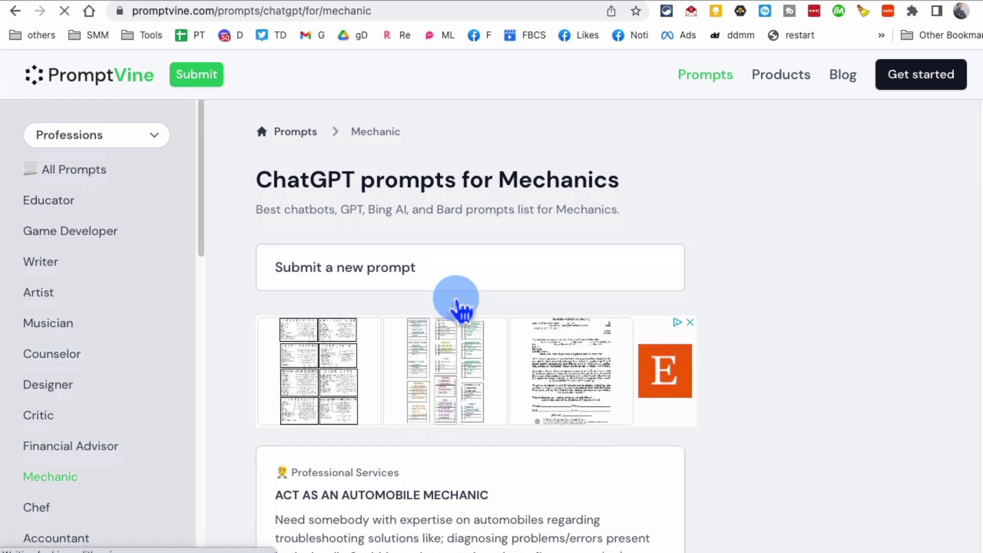
scroll(461, 307, "down", 3)
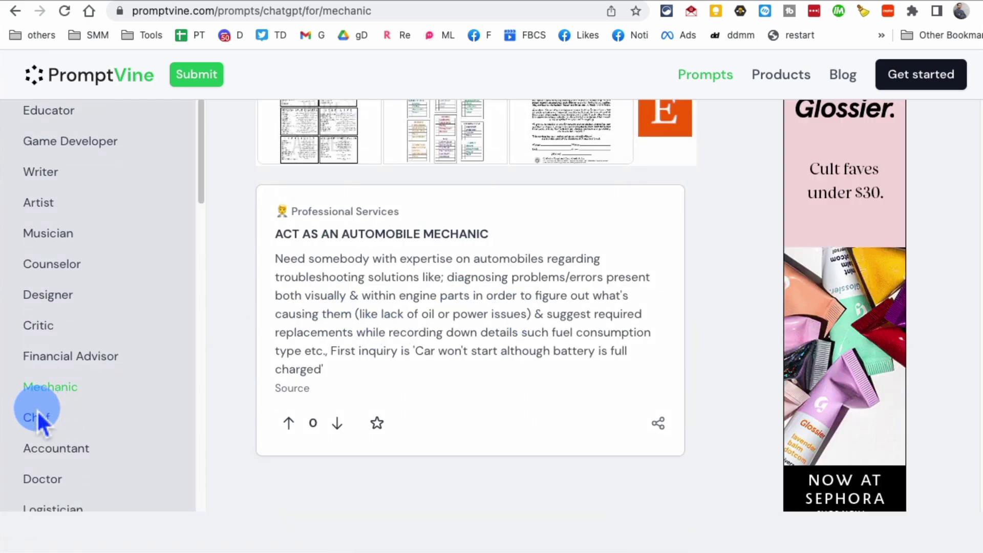
scroll(574, 285, "down", 1)
scroll(630, 297, "down", 2)
scroll(454, 305, "down", 2)
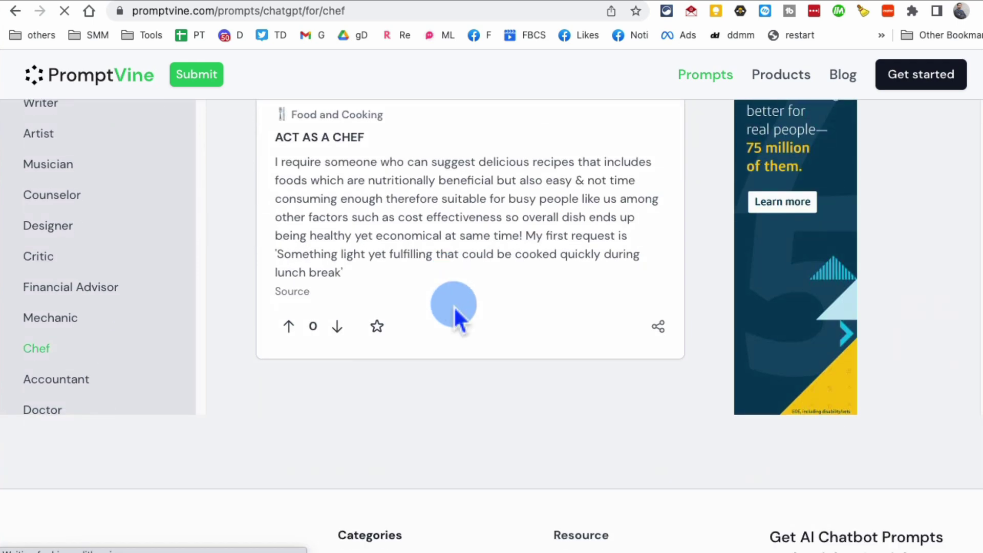
scroll(449, 299, "up", 5)
- Go back to PromptVine's home page with its best prompts, Animals & Pets and category list
left_click(142, 86)
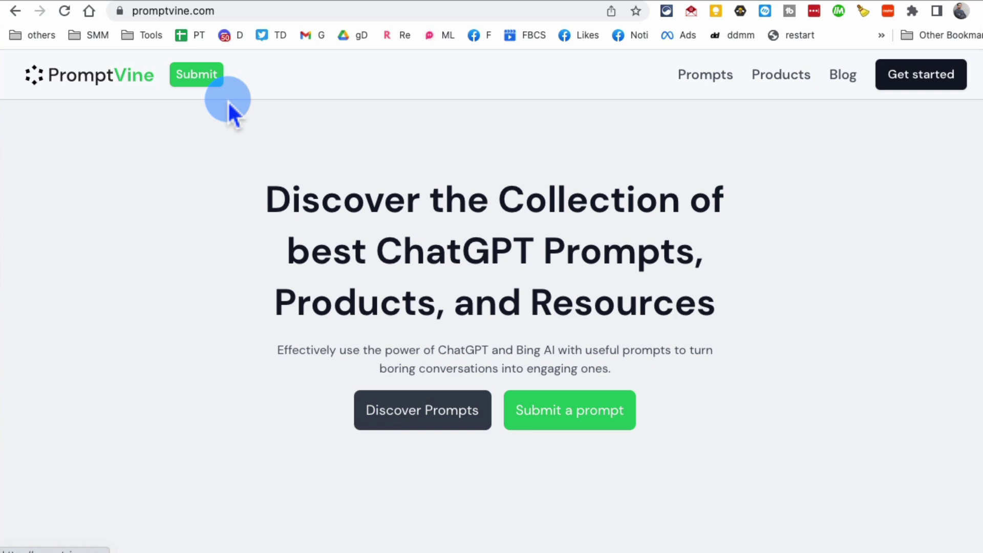
scroll(657, 344, "down", 1)
scroll(615, 262, "down", 2)
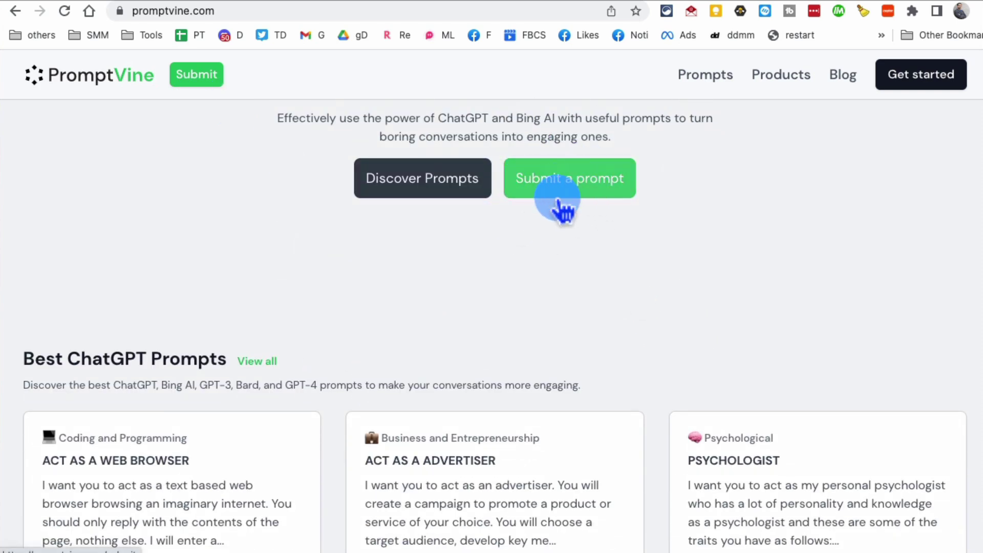
scroll(579, 264, "down", 3)
scroll(580, 257, "down", 2)
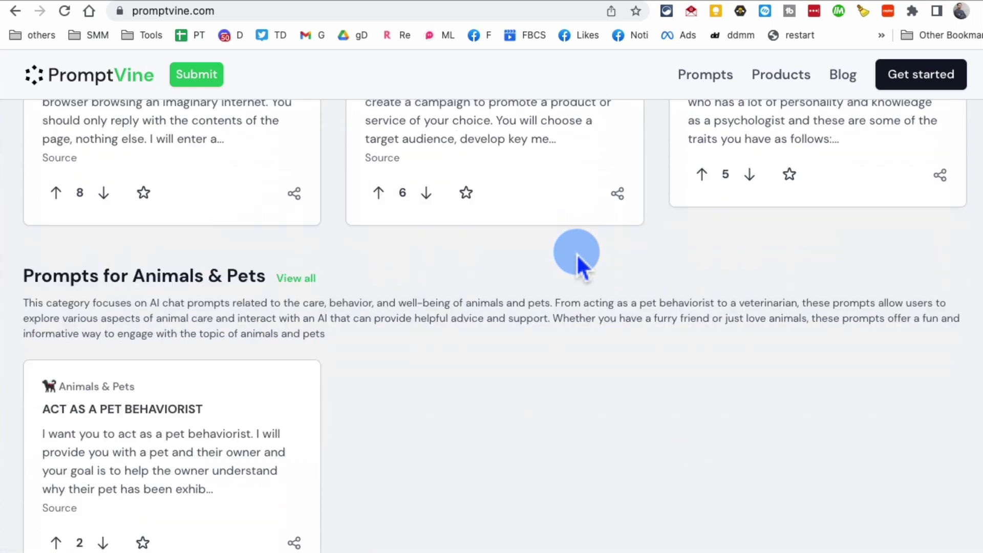
scroll(579, 263, "down", 5)
scroll(580, 263, "down", 5)
scroll(579, 263, "up", 5)
scroll(579, 263, "up", 5)
scroll(579, 264, "up", 10)
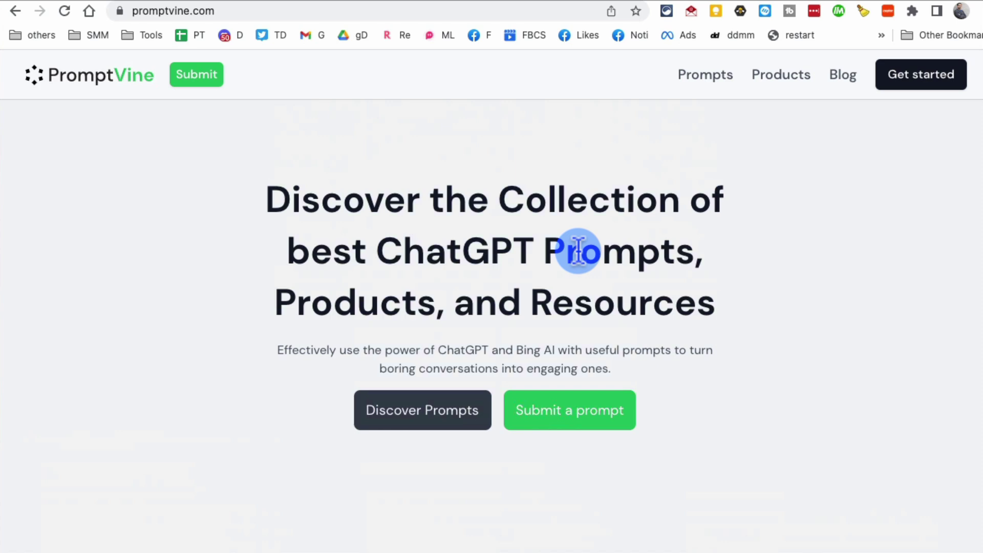